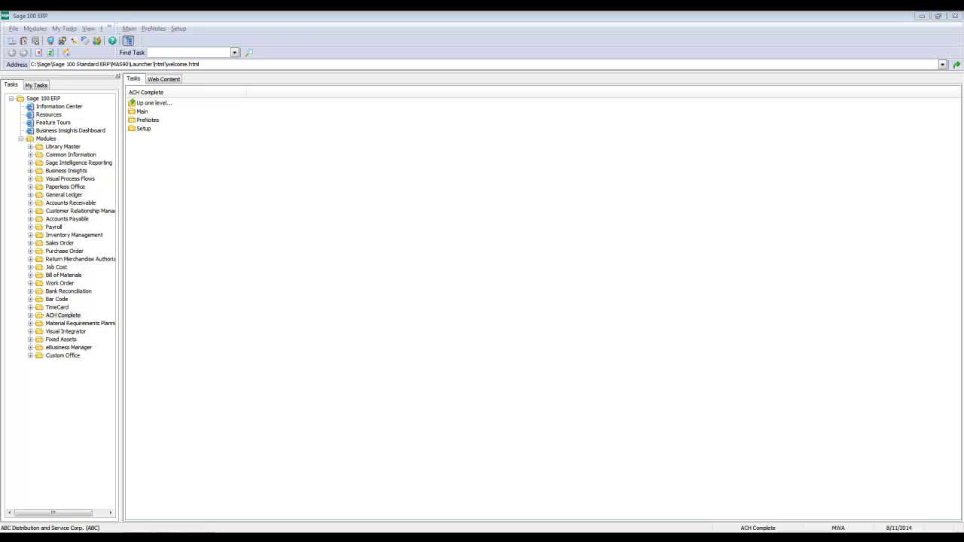
# Open Payment Type Maintenance from the Accounts Receivable setup tasks.
pyautogui.click(70, 203)
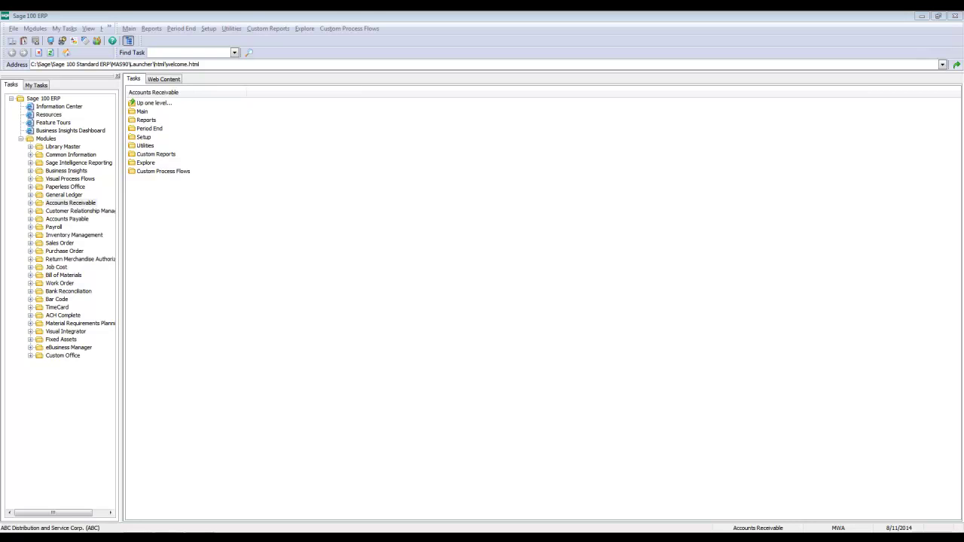
pyautogui.doubleClick(60, 203)
pyautogui.doubleClick(61, 235)
pyautogui.click(73, 292)
pyautogui.doubleClick(73, 292)
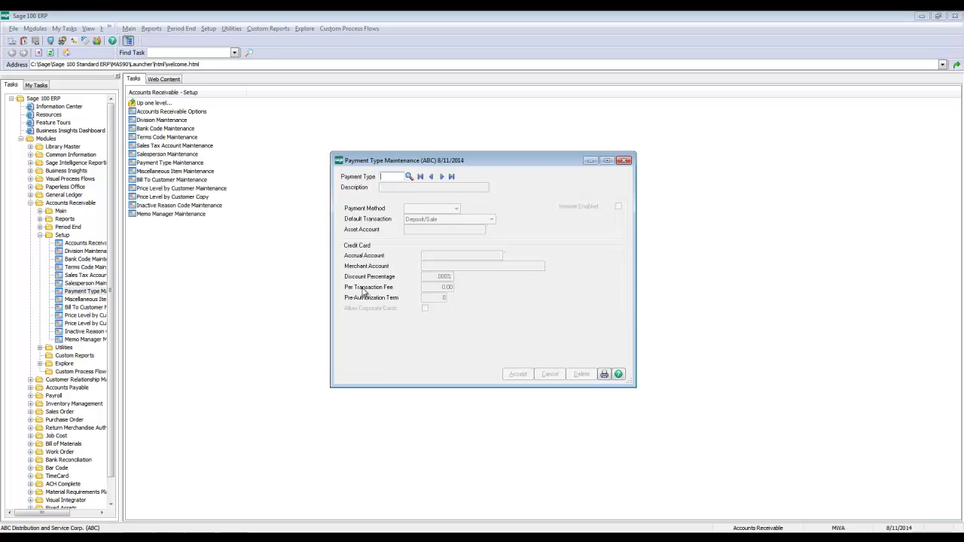
# Create the payment type ACH with description ACH and asset account 100-00-00, save it, and close the maintenance window.
pyautogui.write('ACH')
pyautogui.press('Tab')
pyautogui.write('ACH')
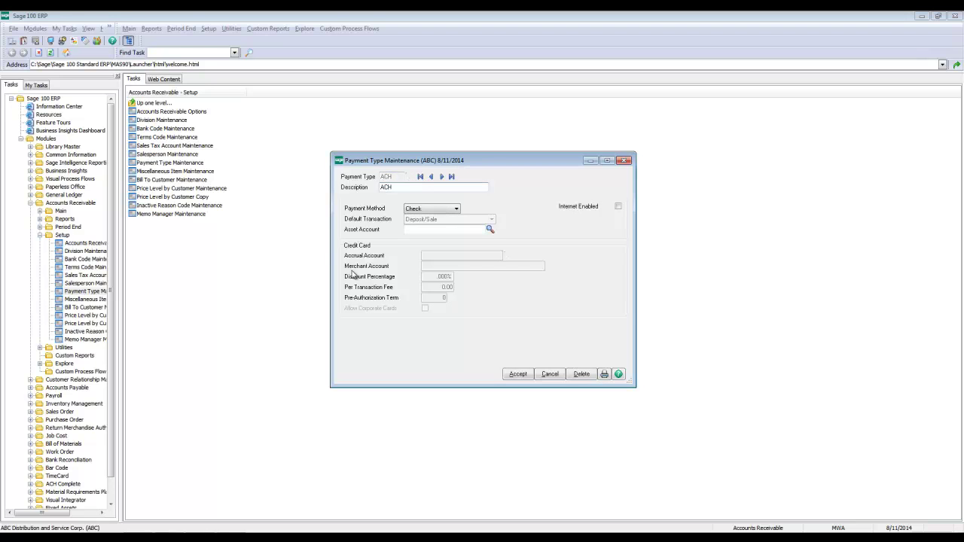
pyautogui.click(436, 230)
pyautogui.click(489, 229)
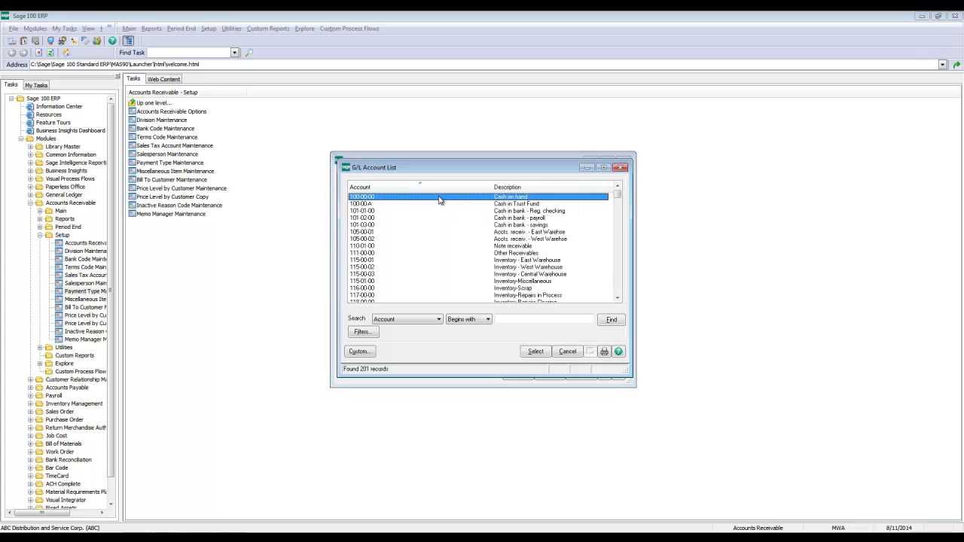
pyautogui.doubleClick(440, 199)
pyautogui.click(519, 374)
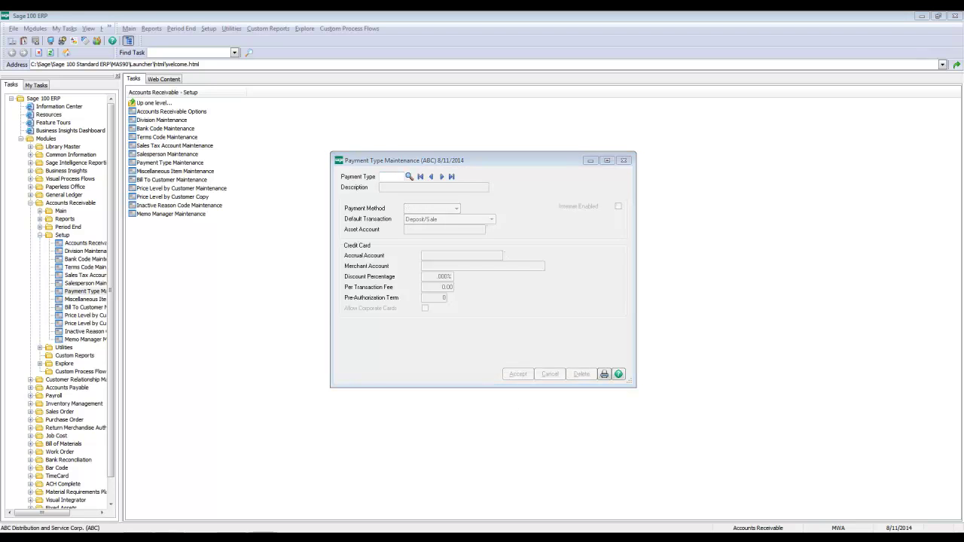
pyautogui.click(624, 160)
# Review the ACH Complete setup options, switching Run ACH Process During A/R Sales Journal on and off again, and accept them.
pyautogui.click(31, 202)
pyautogui.click(62, 316)
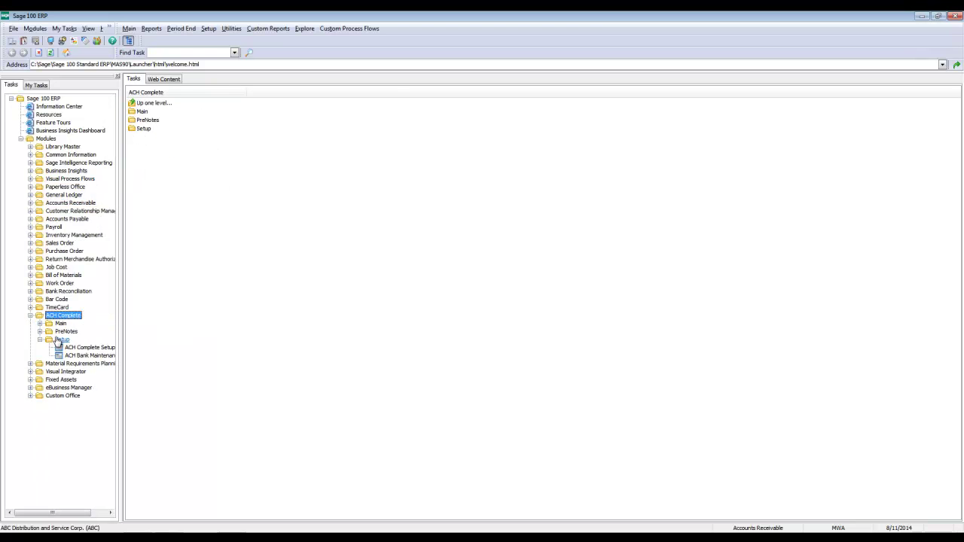
pyautogui.click(71, 348)
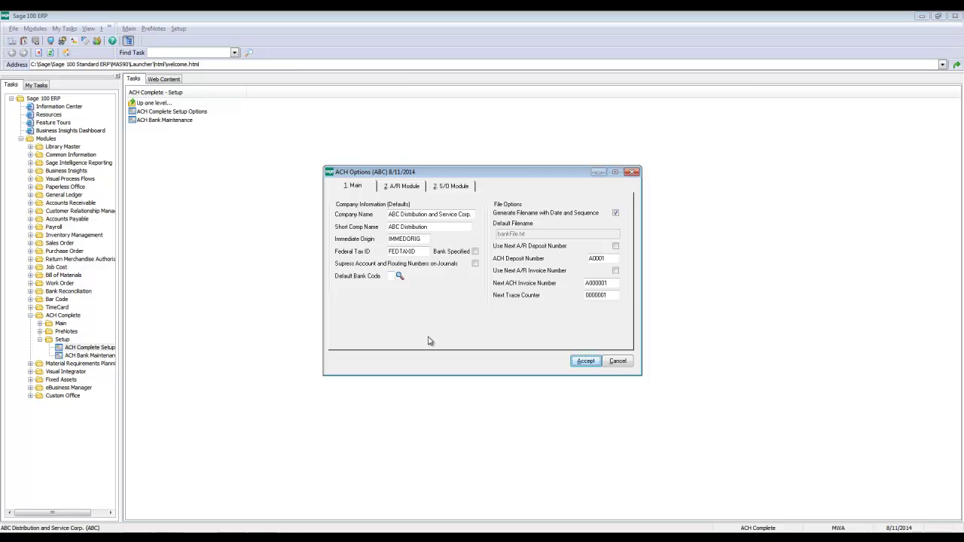
pyautogui.click(401, 187)
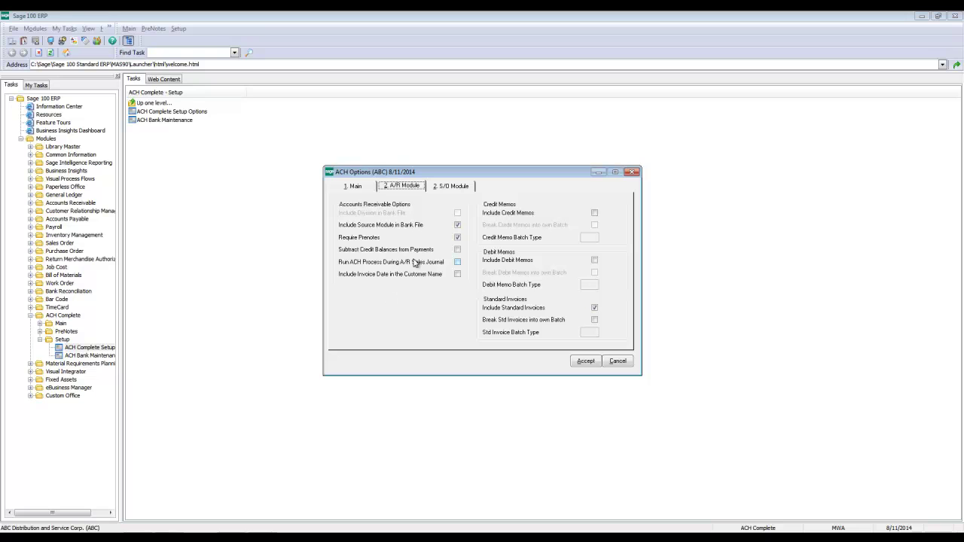
pyautogui.click(458, 262)
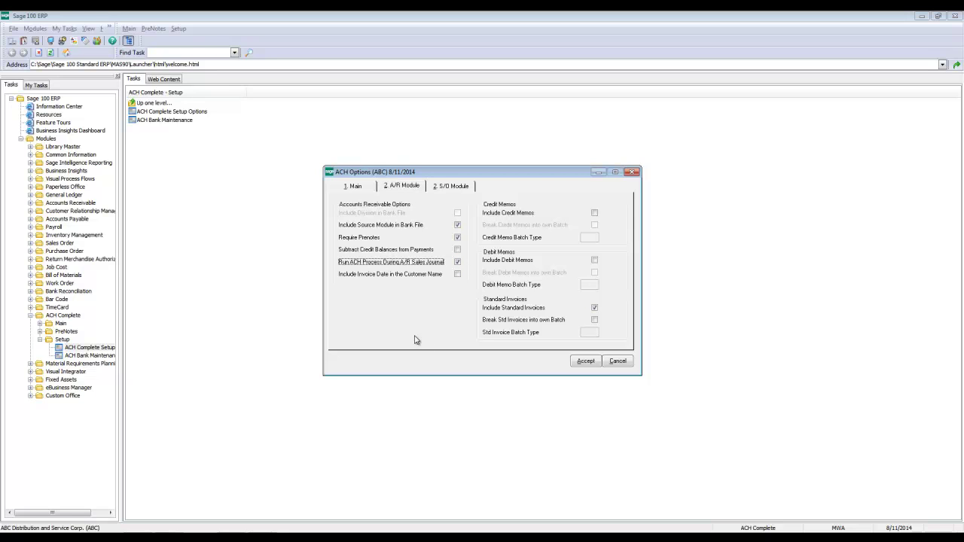
pyautogui.click(457, 262)
pyautogui.click(581, 362)
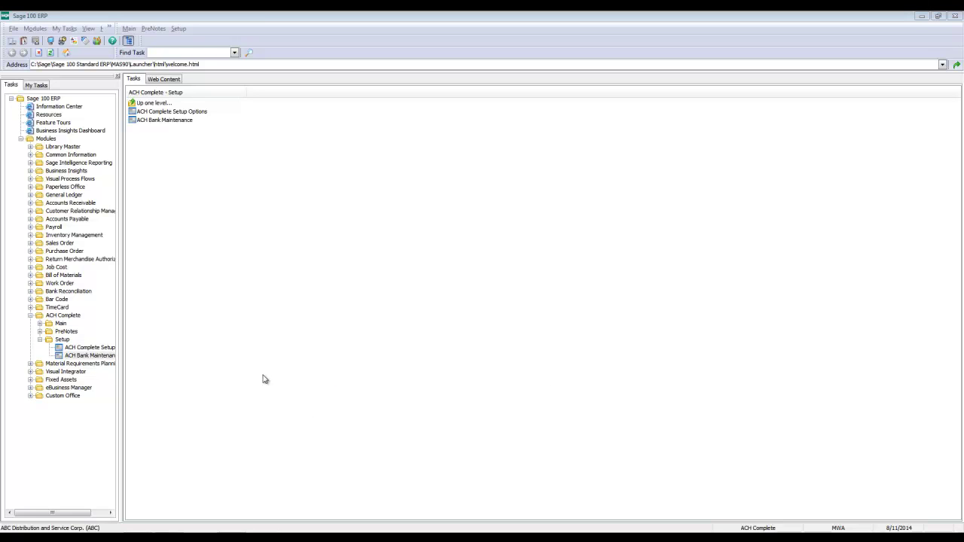
# Open ACH Bank Maintenance, look through the bank codes, and load the ACH record of bank code A, Security Pacific Checking.
pyautogui.doubleClick(98, 355)
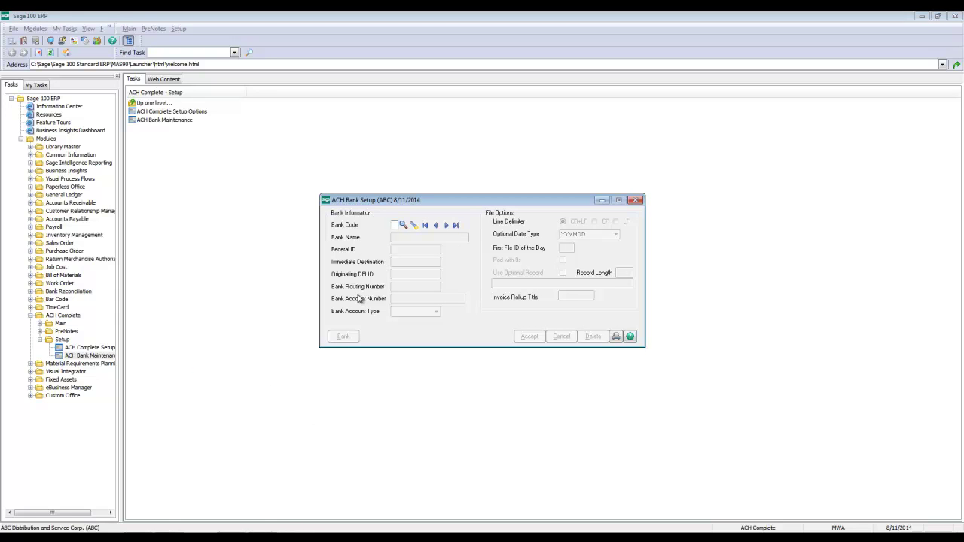
pyautogui.click(403, 225)
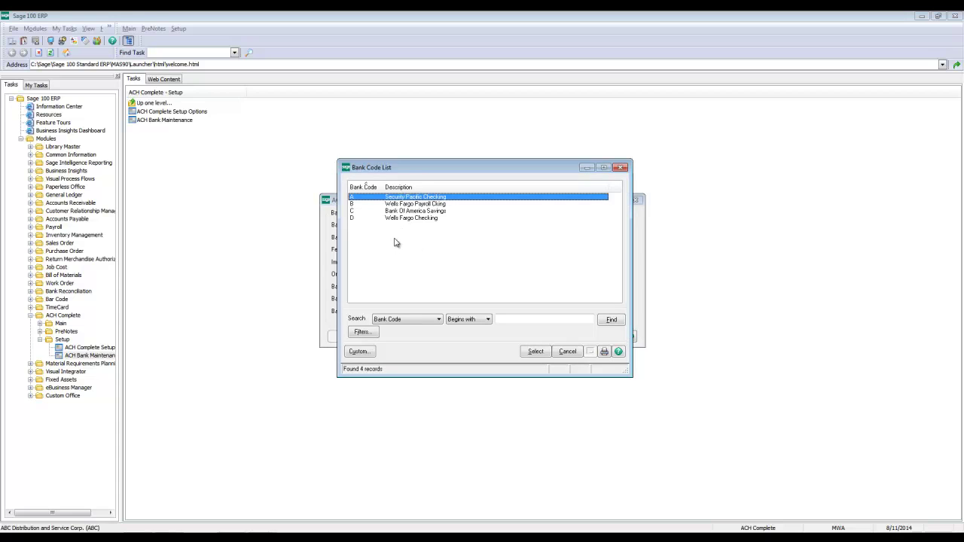
pyautogui.click(631, 166)
pyautogui.click(419, 226)
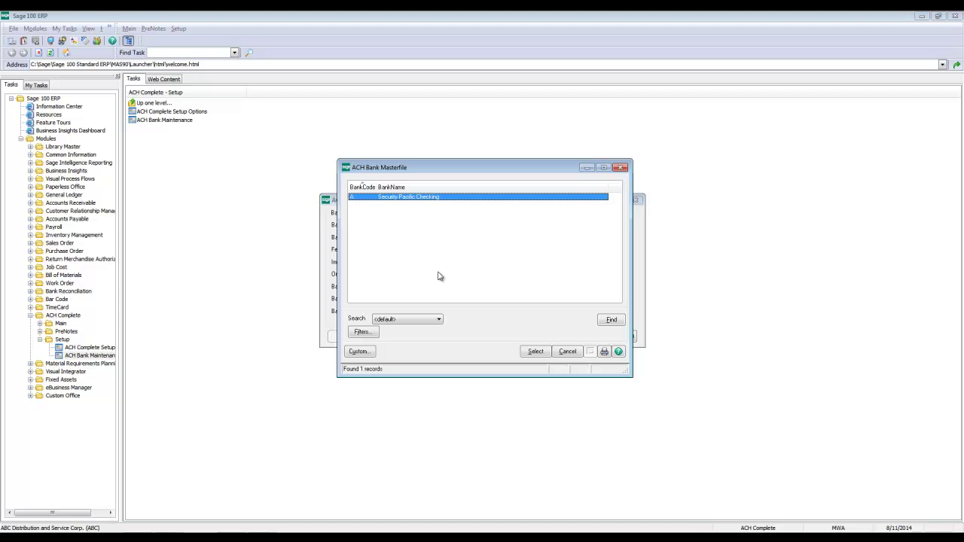
pyautogui.doubleClick(415, 197)
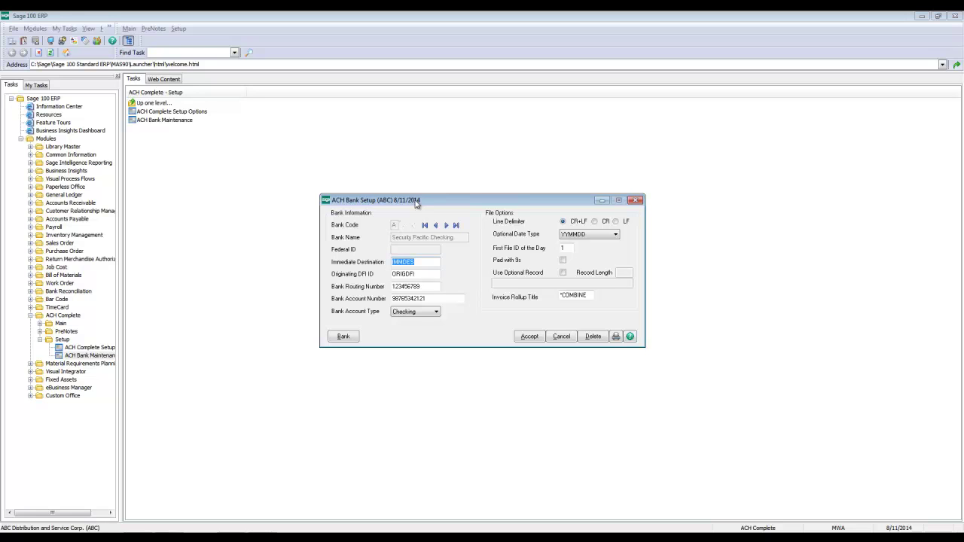
# View the linked bank code details for Security Pacific Checking and close the bank windows.
pyautogui.click(353, 339)
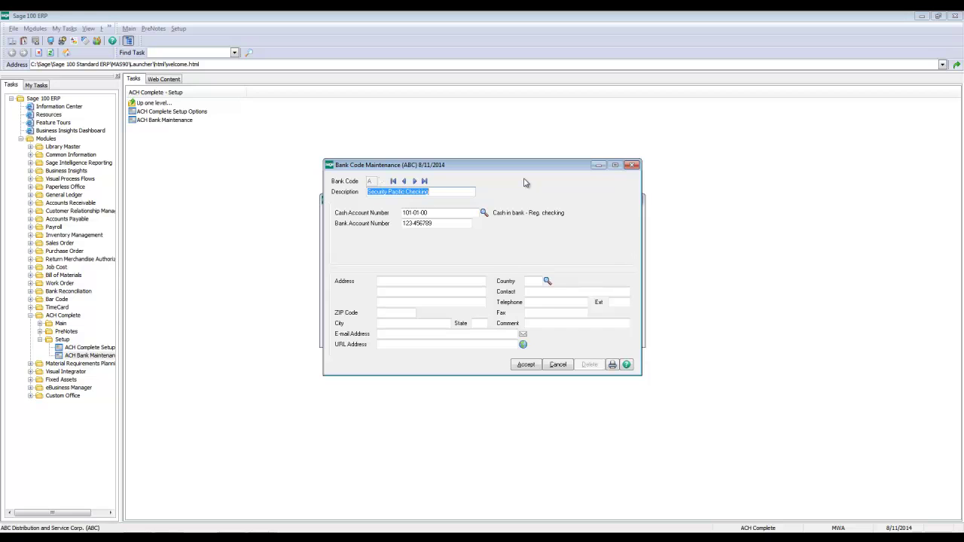
pyautogui.click(526, 364)
pyautogui.click(632, 164)
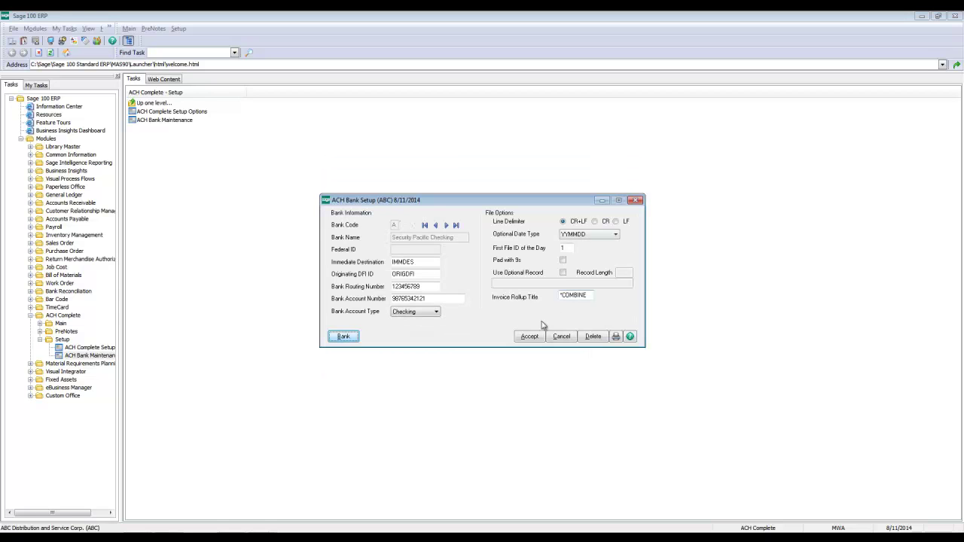
pyautogui.click(635, 201)
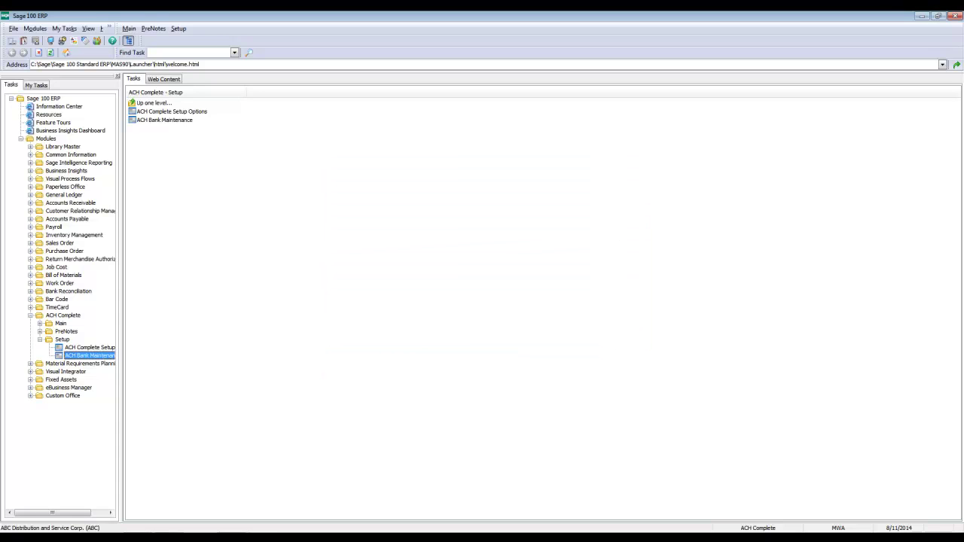
# Open ACH Complete's Customer Maintenance, look through the customer list, and load the ACH record of American Business Futures.
pyautogui.click(40, 340)
pyautogui.click(40, 324)
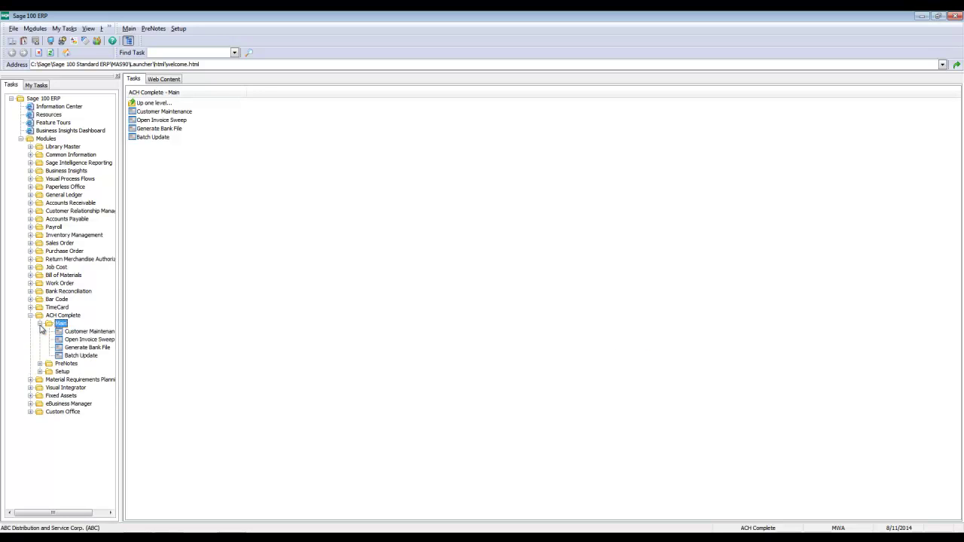
pyautogui.doubleClick(79, 332)
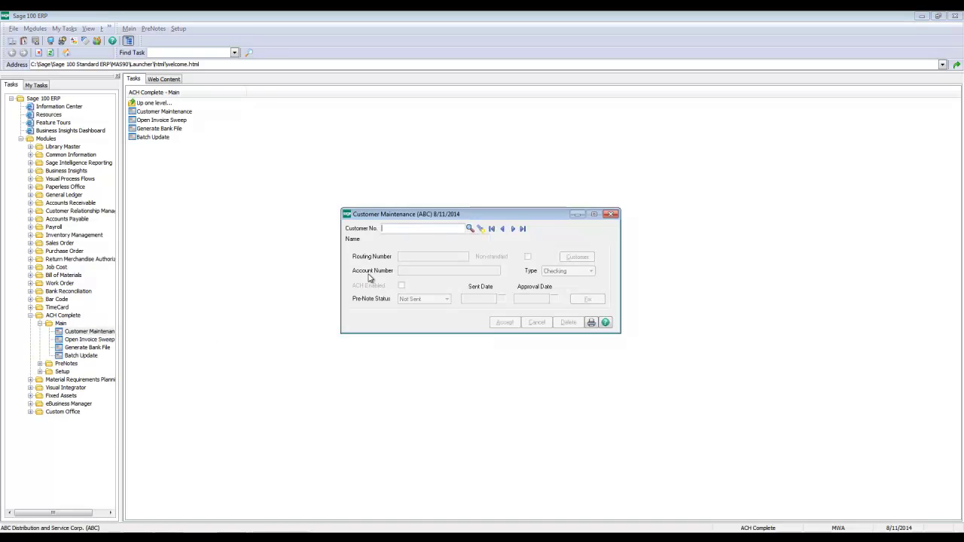
pyautogui.click(472, 233)
pyautogui.scroll(-1, 475, 237)
pyautogui.scroll(1, 476, 237)
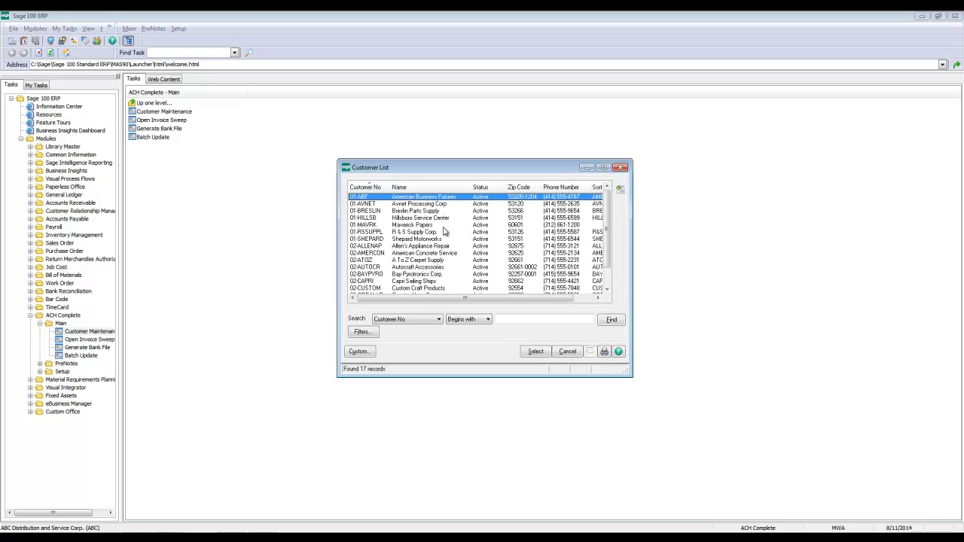
pyautogui.click(623, 168)
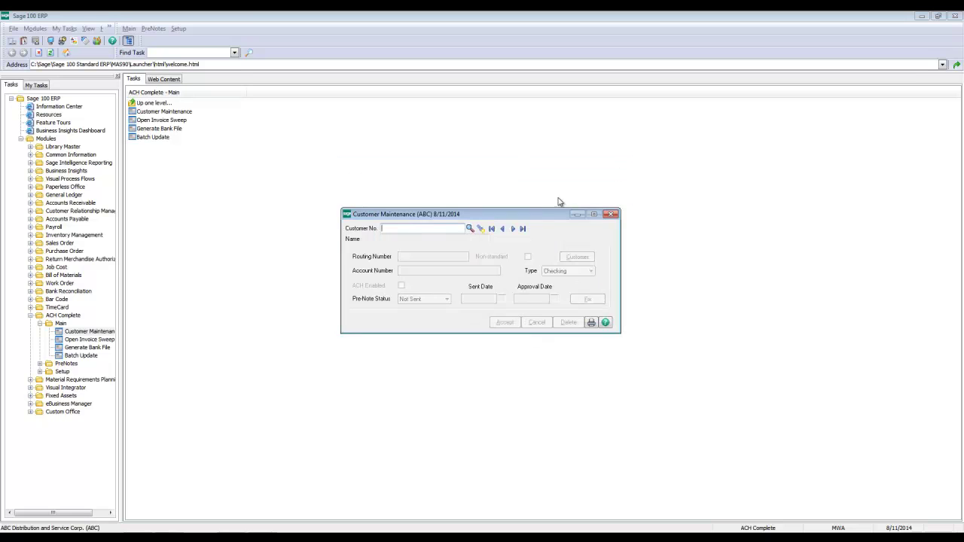
pyautogui.click(484, 228)
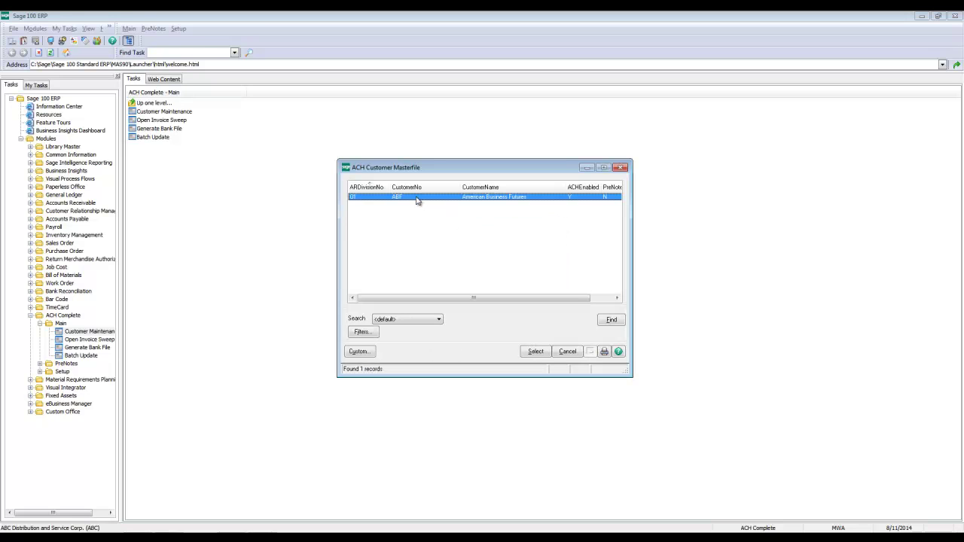
pyautogui.doubleClick(417, 197)
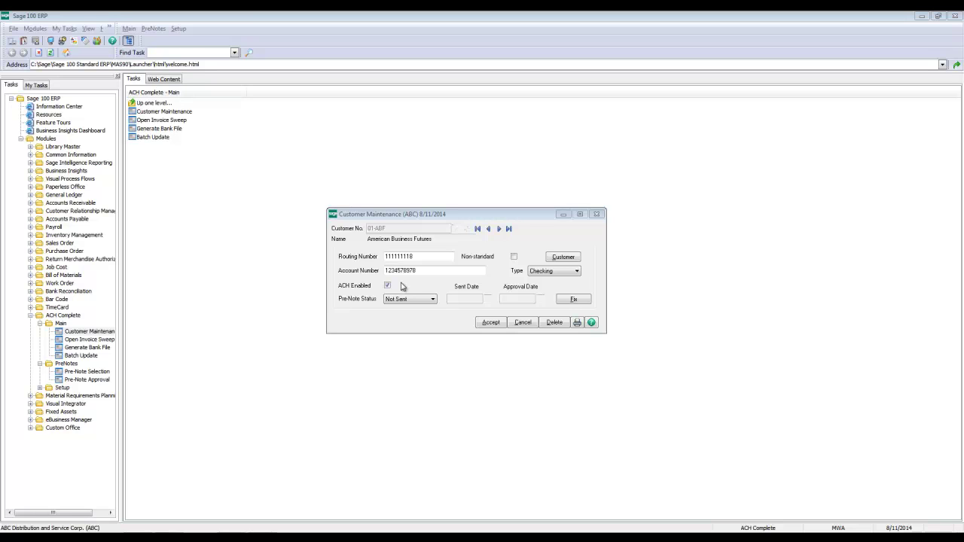
# Review the available pre-note statuses for American Business Futures, keeping Not Sent selected.
pyautogui.click(402, 299)
pyautogui.click(397, 307)
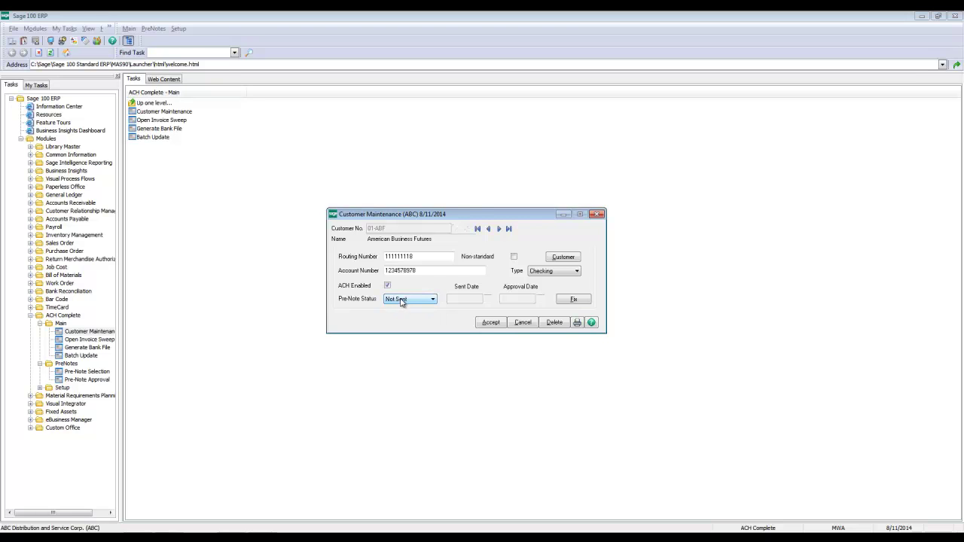
pyautogui.click(400, 301)
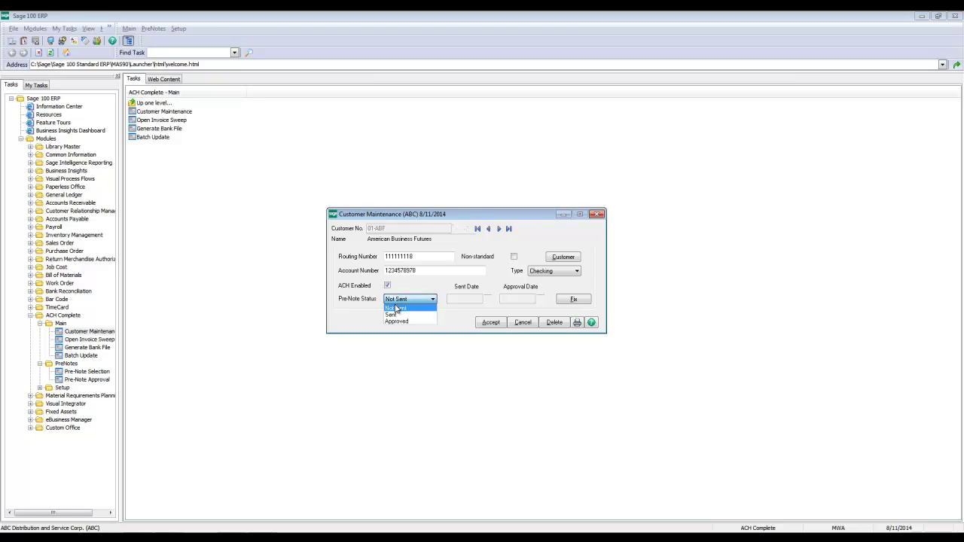
pyautogui.click(398, 308)
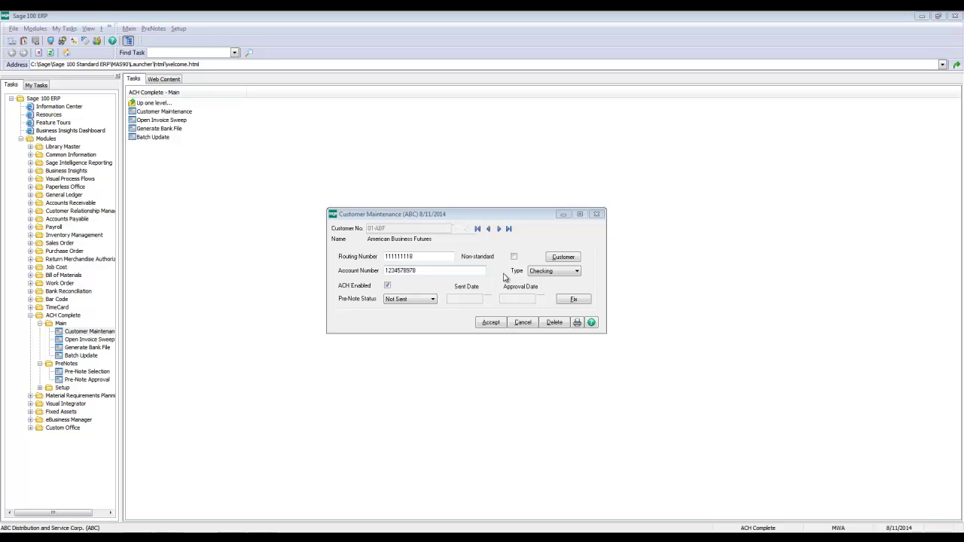
# Choose ACH as the default payment type in the linked customer record, cancel out of it, and close the ACH customer window.
pyautogui.click(558, 260)
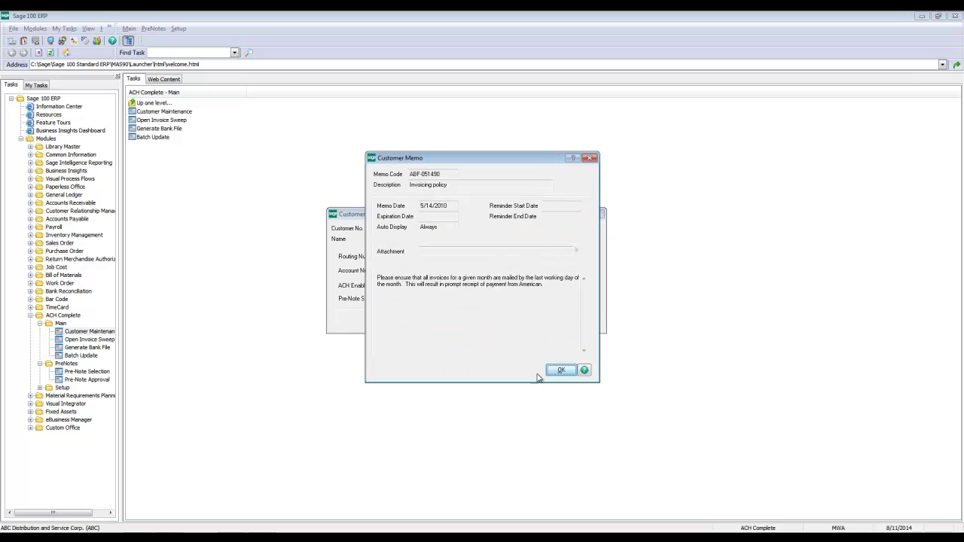
pyautogui.click(559, 370)
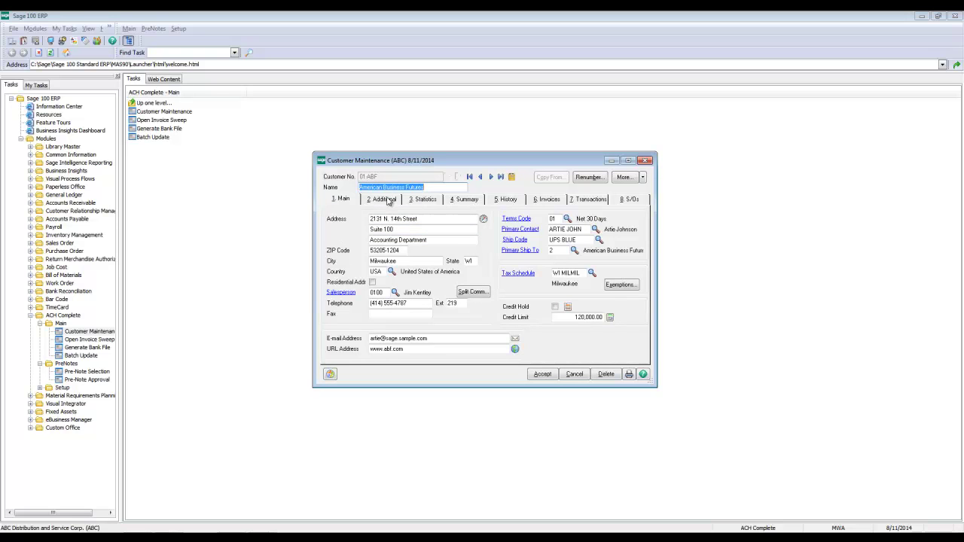
pyautogui.click(386, 199)
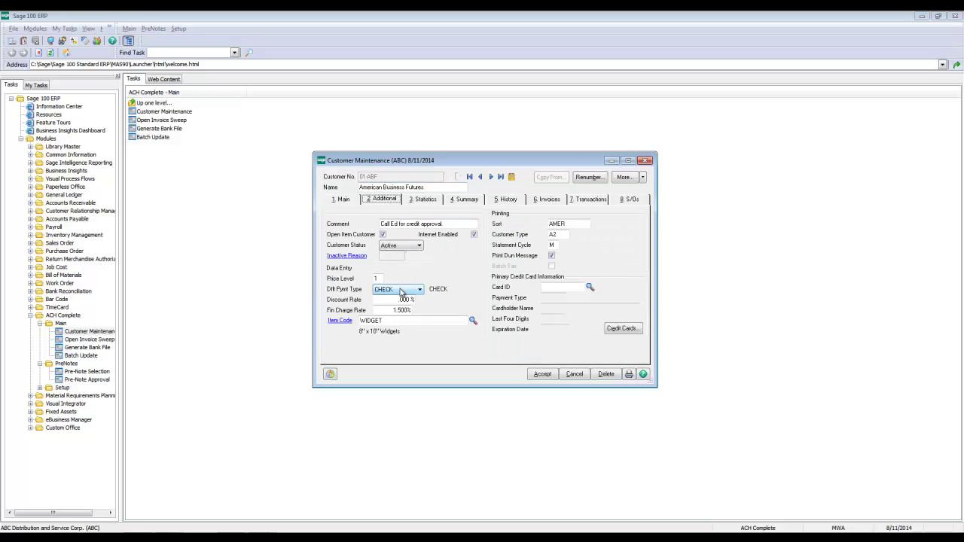
pyautogui.click(400, 292)
pyautogui.click(382, 313)
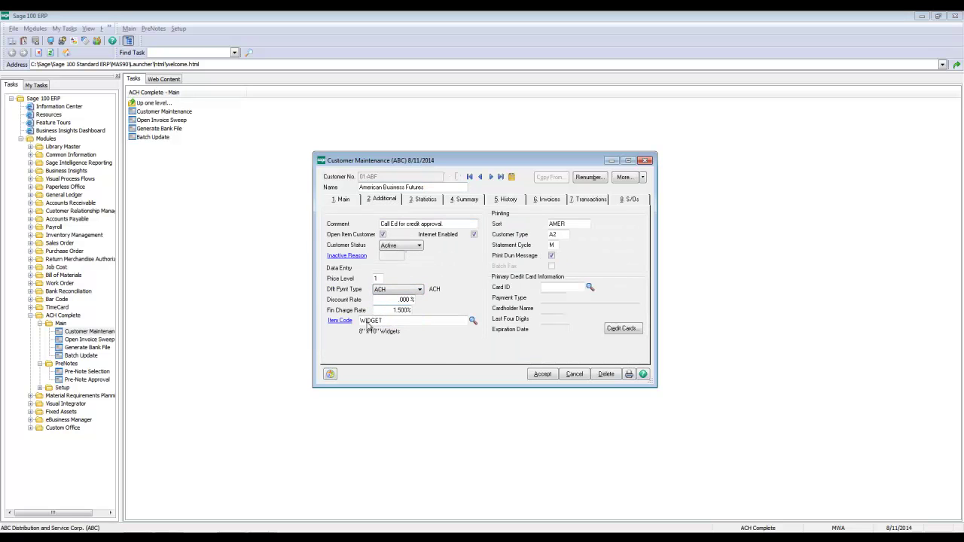
pyautogui.click(574, 373)
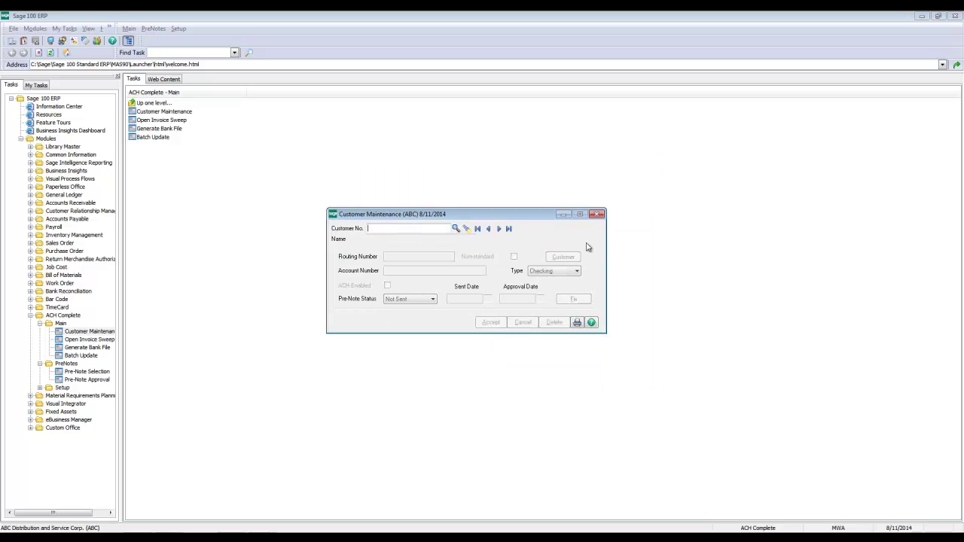
pyautogui.click(596, 213)
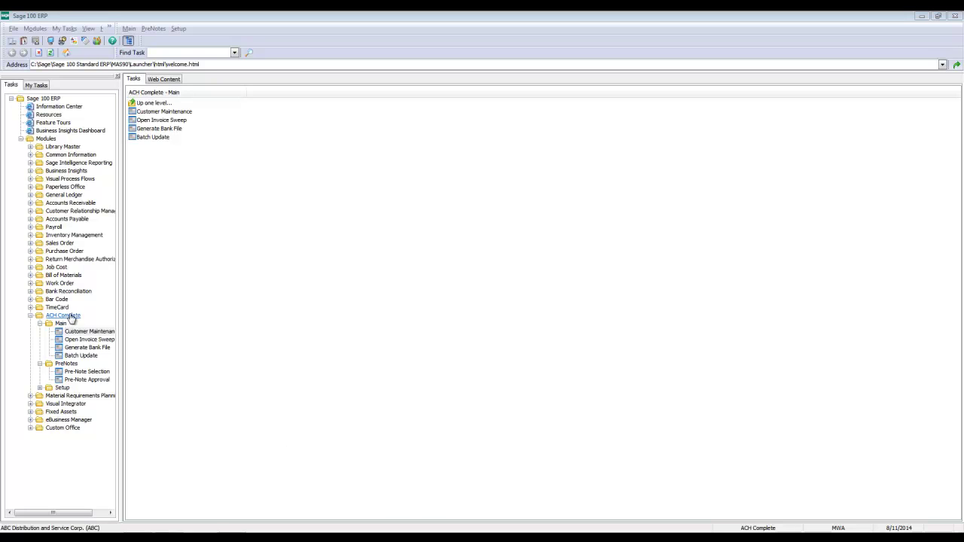
# Create a pre-note batch with Pre-Note Selection for customers whose pre-note status is Not Sent.
pyautogui.click(79, 375)
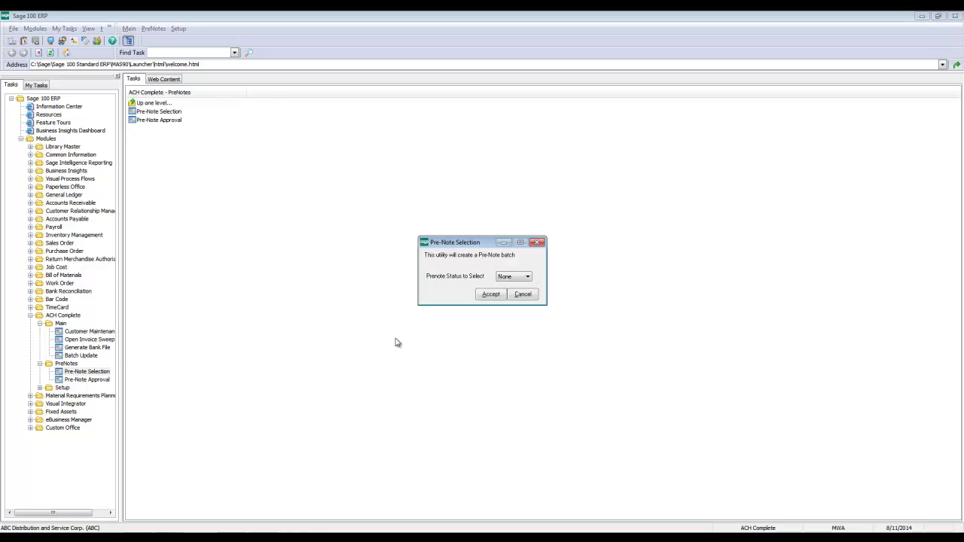
pyautogui.click(505, 277)
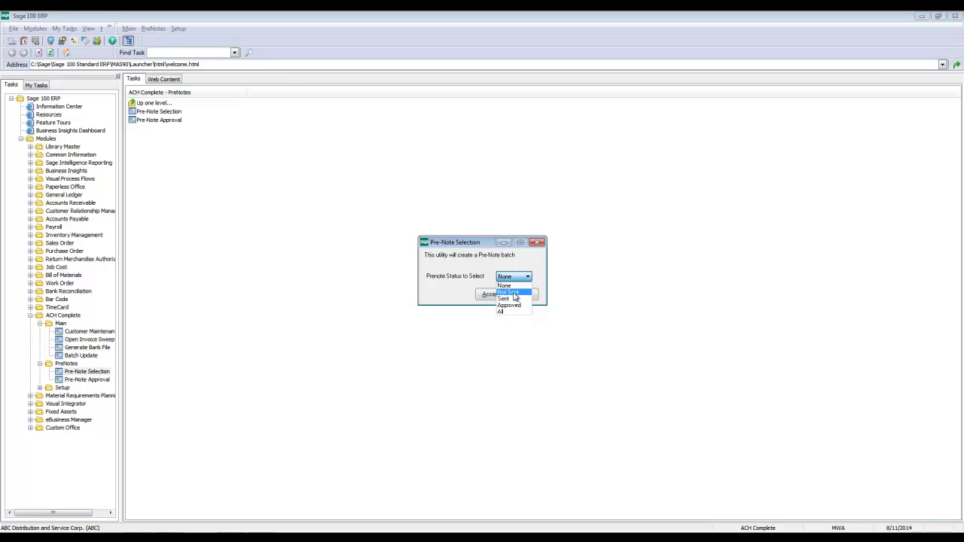
pyautogui.click(515, 294)
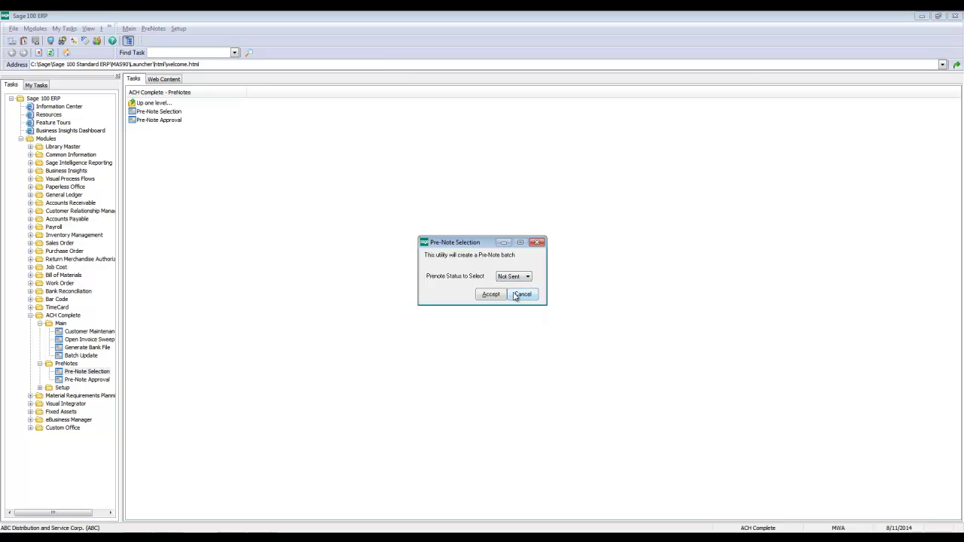
pyautogui.click(490, 294)
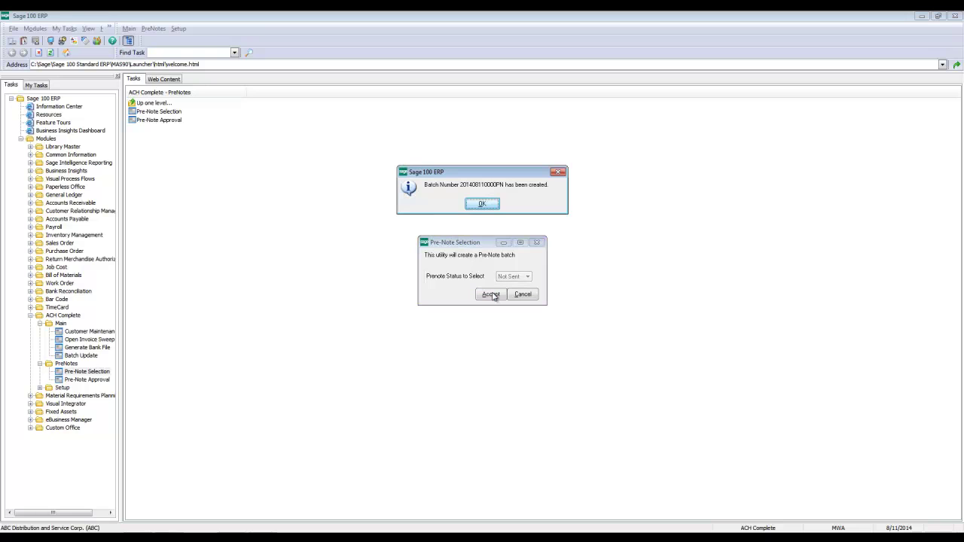
pyautogui.click(483, 203)
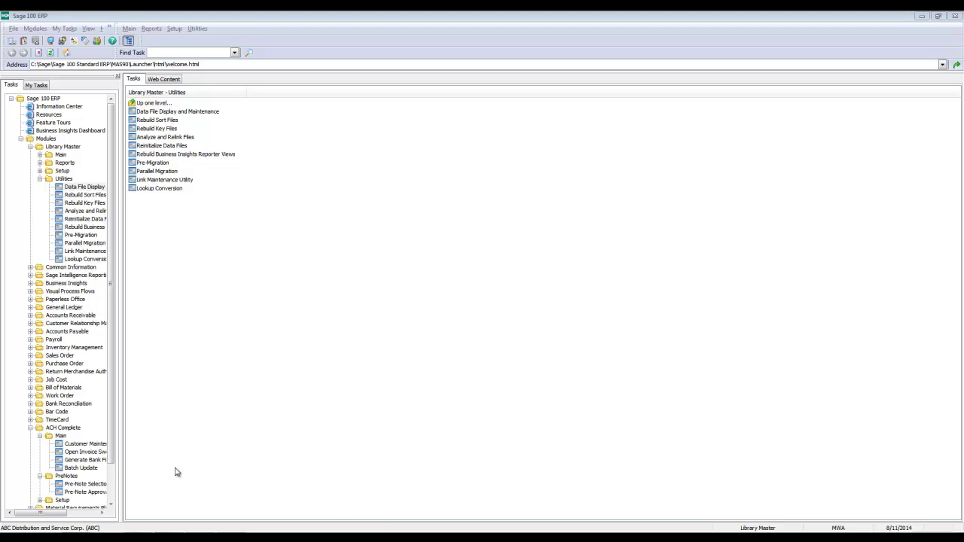
# Open ACH Complete's Generate Bank File task and select the pre-note batch and bank code A.
pyautogui.click(86, 460)
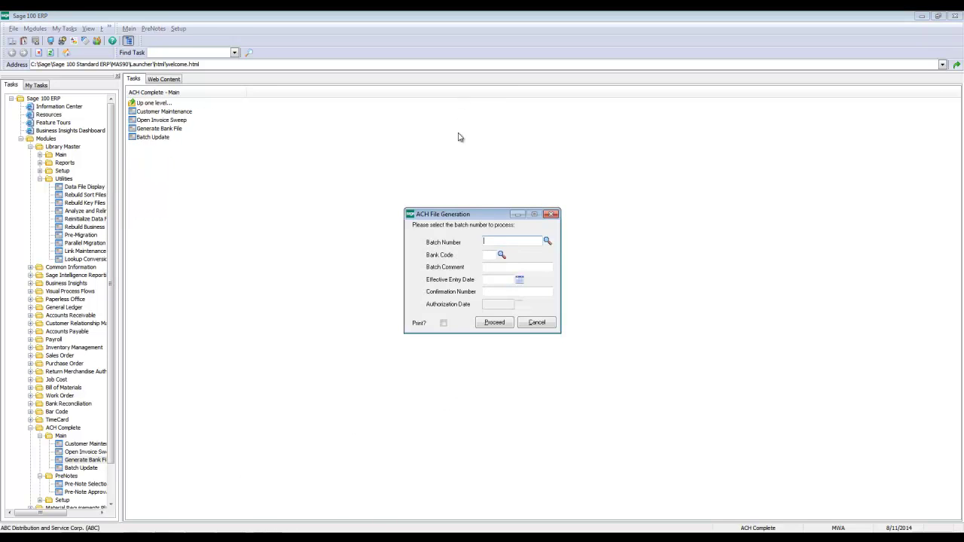
pyautogui.click(548, 240)
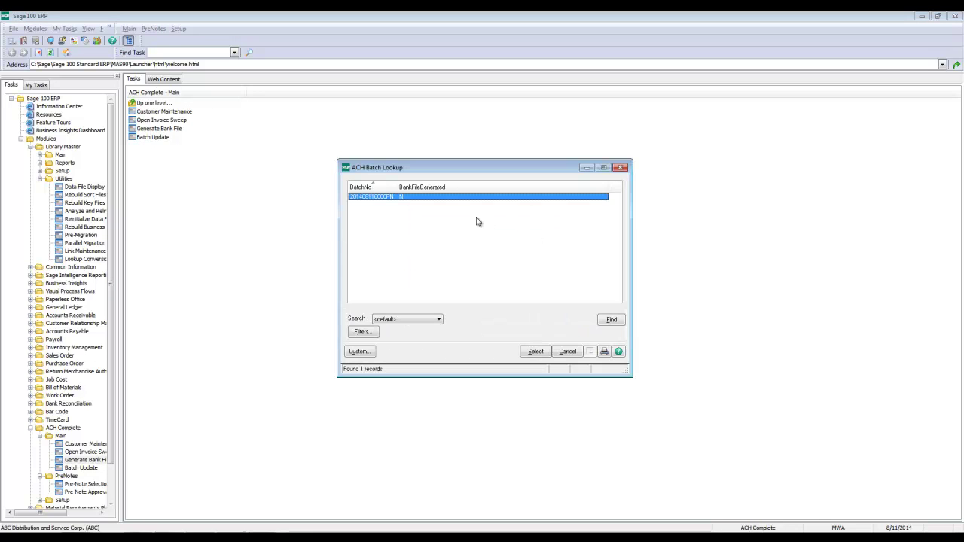
pyautogui.doubleClick(415, 199)
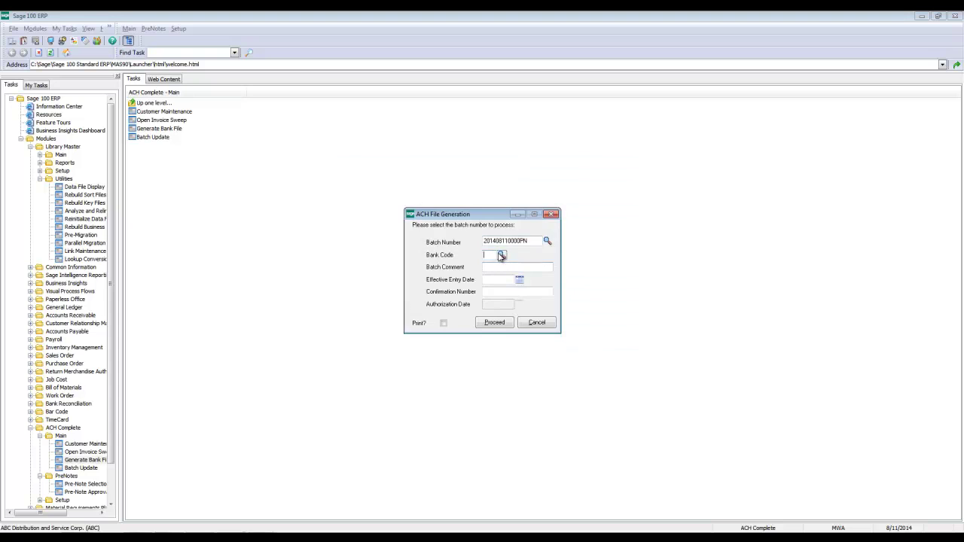
pyautogui.click(501, 256)
pyautogui.doubleClick(370, 200)
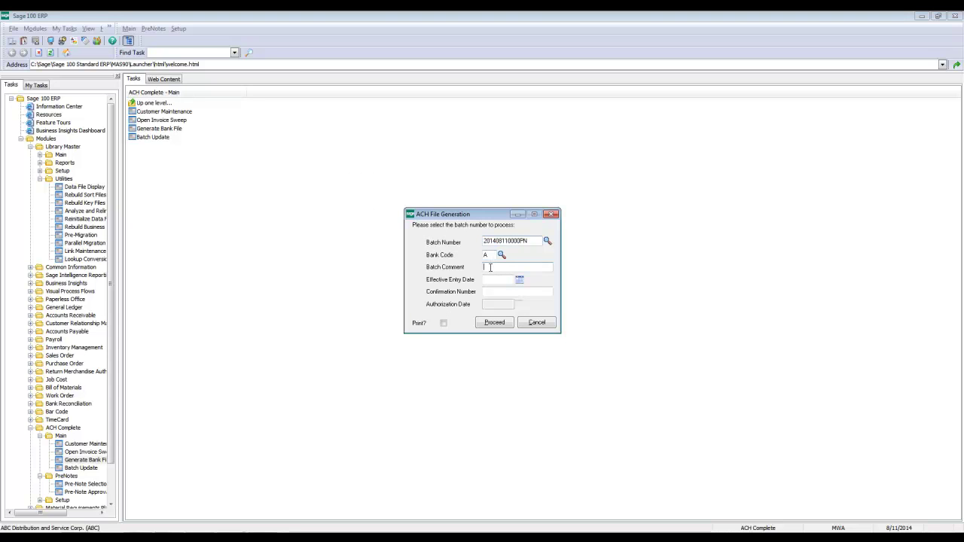
# Enter the batch comment Demo, effective entry date 8/11/2014 and confirmation number 12345 for the bank file.
pyautogui.write('Depo')
pyautogui.click(520, 279)
pyautogui.doubleClick(509, 350)
pyautogui.click(495, 292)
pyautogui.write('12345')
# Generate the bank file with printing enabled, closing the ACH Sweep Transaction Report preview.
pyautogui.click(443, 323)
pyautogui.click(485, 326)
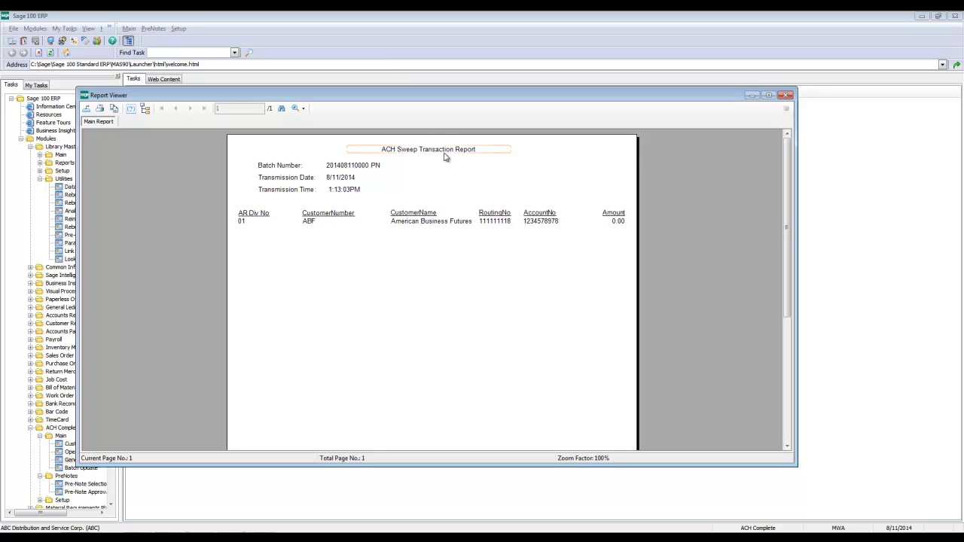
pyautogui.click(785, 95)
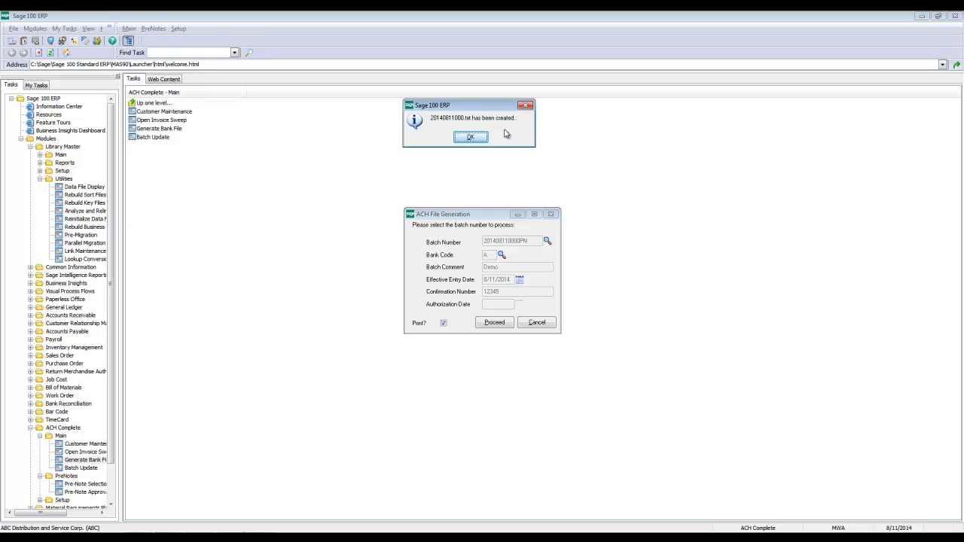
pyautogui.click(470, 137)
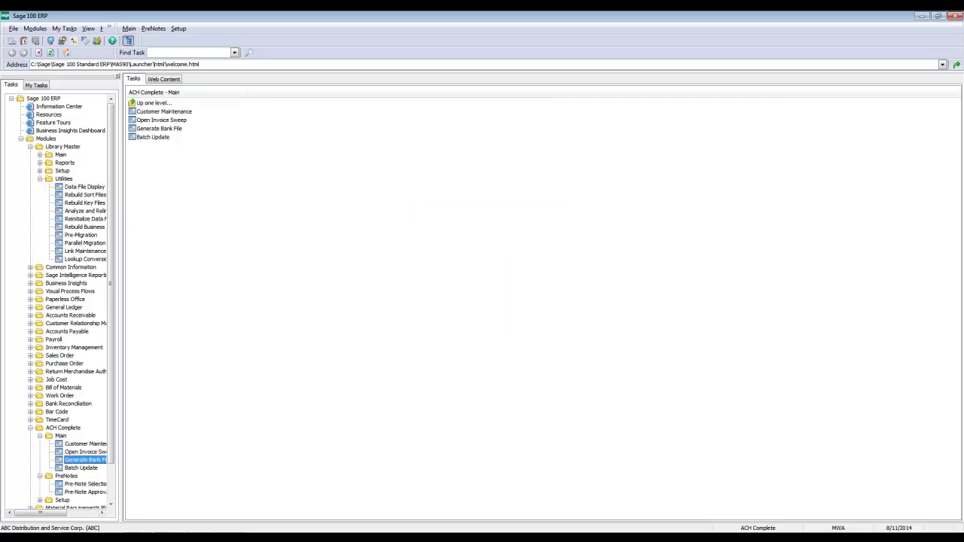
pyautogui.click(544, 132)
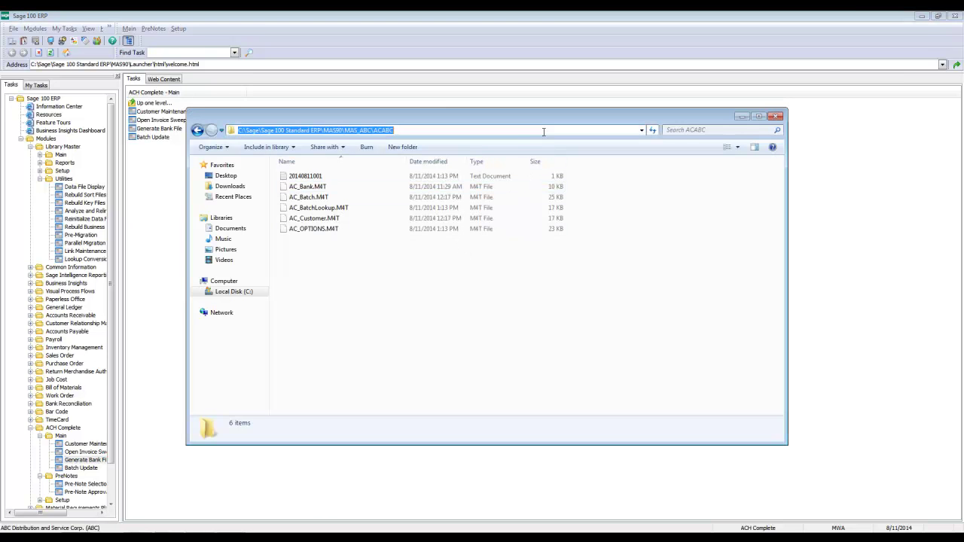
pyautogui.click(456, 129)
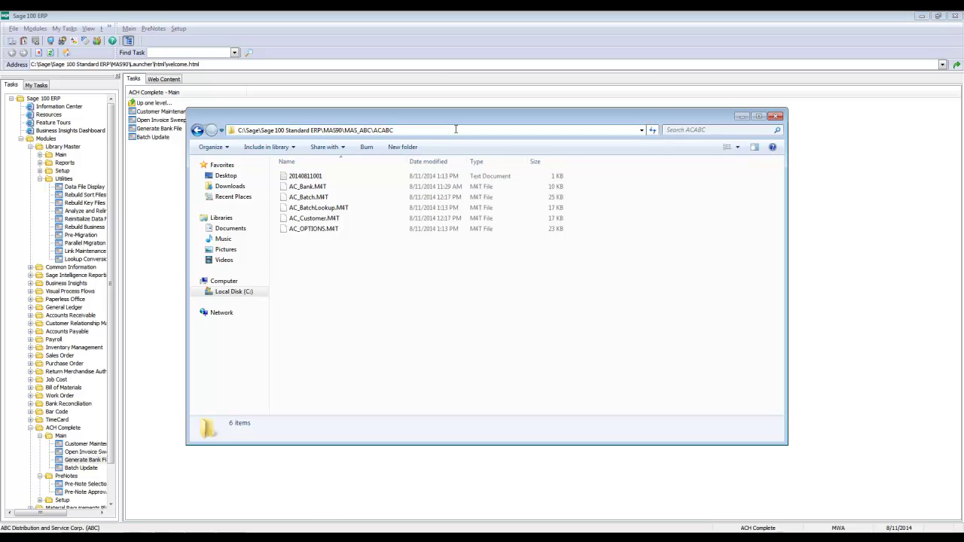
pyautogui.click(334, 177)
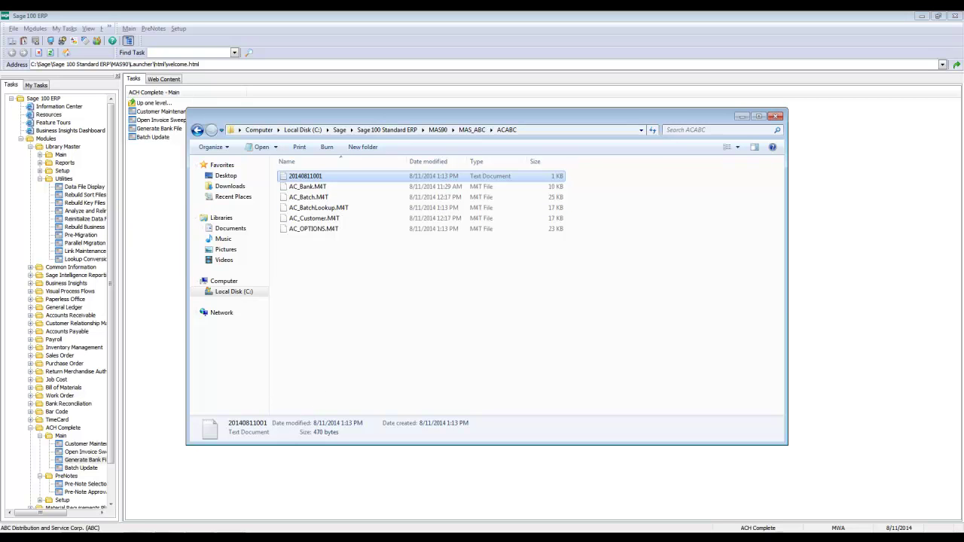
pyautogui.click(775, 116)
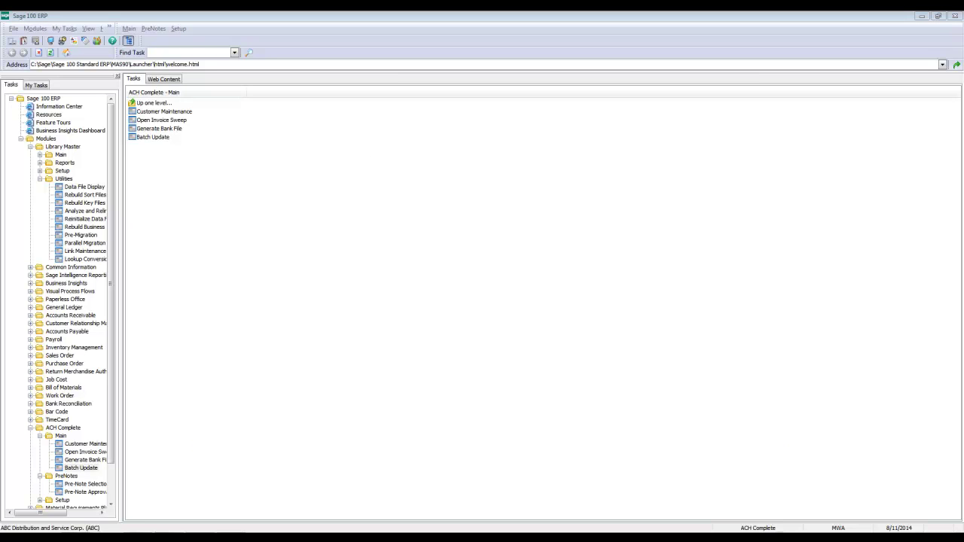
# Run ACH Complete's Batch Update on the pre-note batch with Delete Batch Only (no cash receipt) enabled.
pyautogui.doubleClick(85, 468)
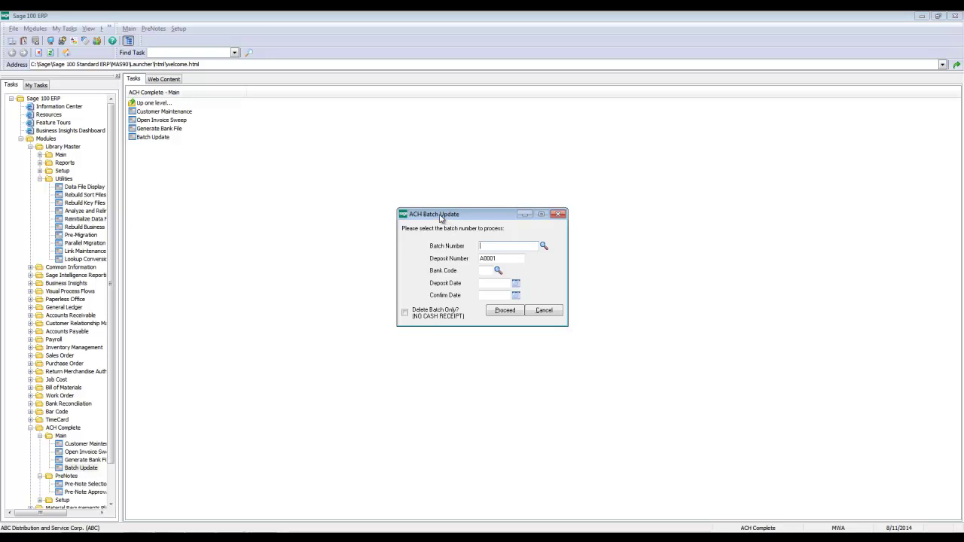
pyautogui.click(544, 246)
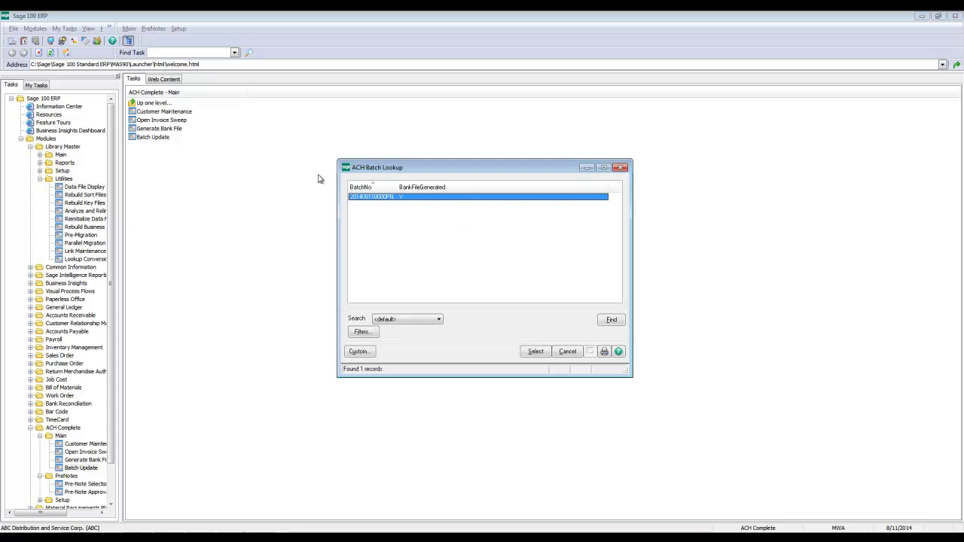
pyautogui.doubleClick(392, 198)
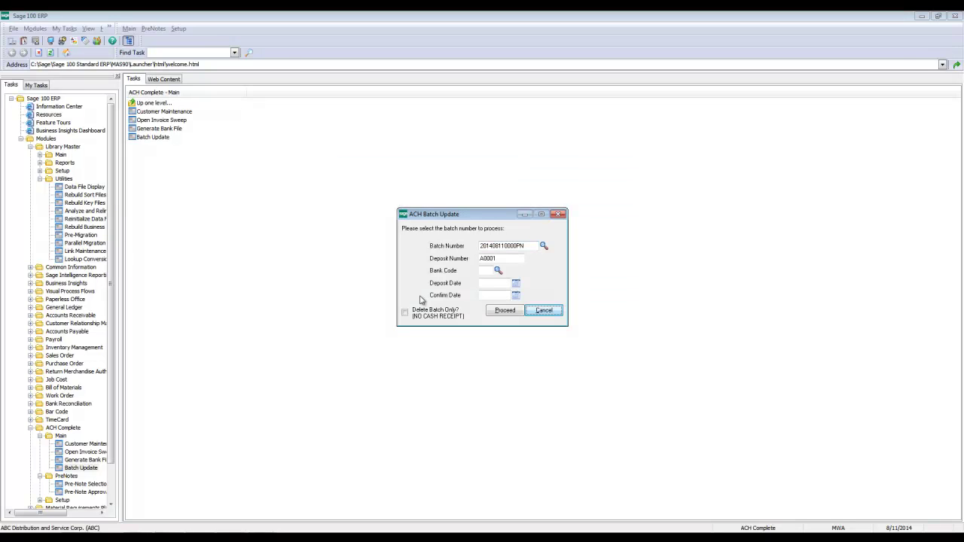
pyautogui.click(407, 315)
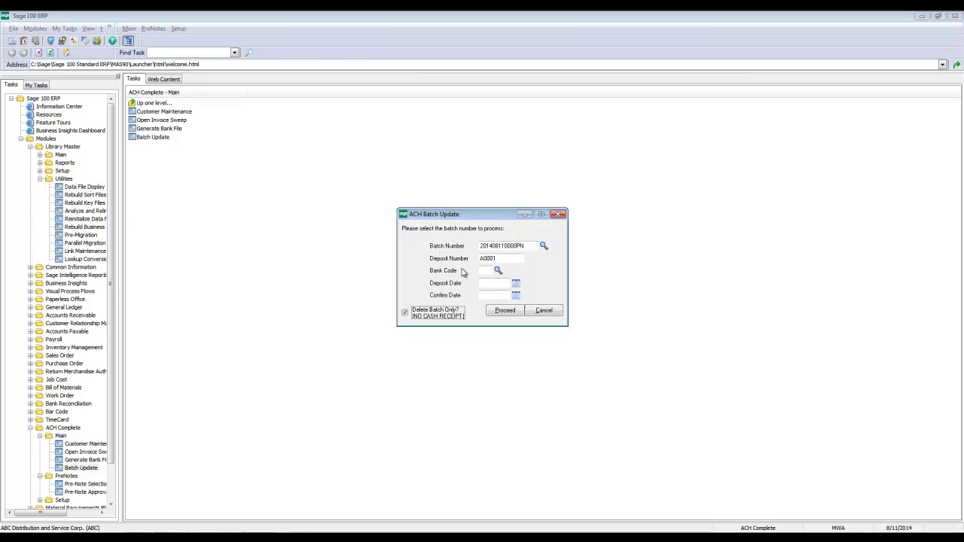
pyautogui.click(504, 311)
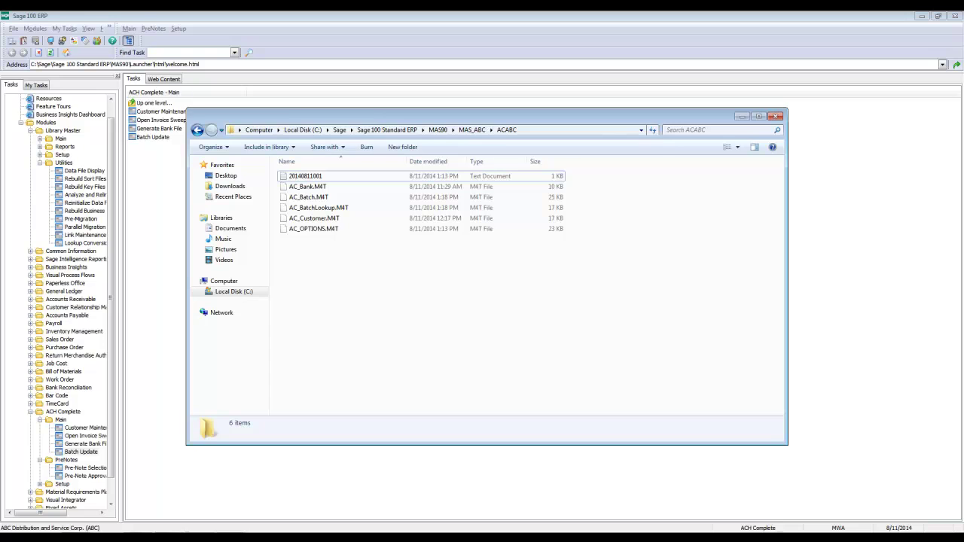
# Minimize the folder window and check American Business Futures' pre-note status in ACH Customer Maintenance, closing the record again.
pyautogui.doubleClick(84, 476)
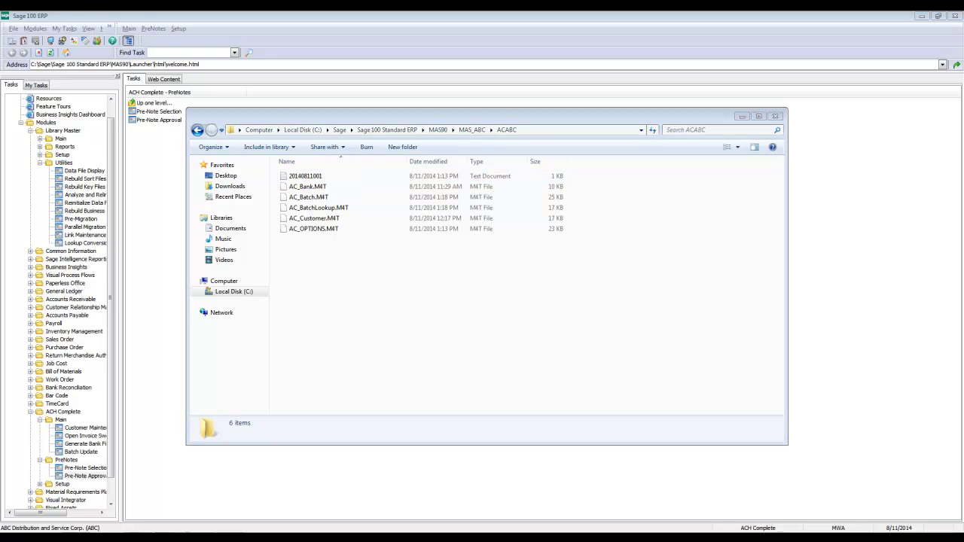
pyautogui.click(742, 116)
pyautogui.doubleClick(83, 428)
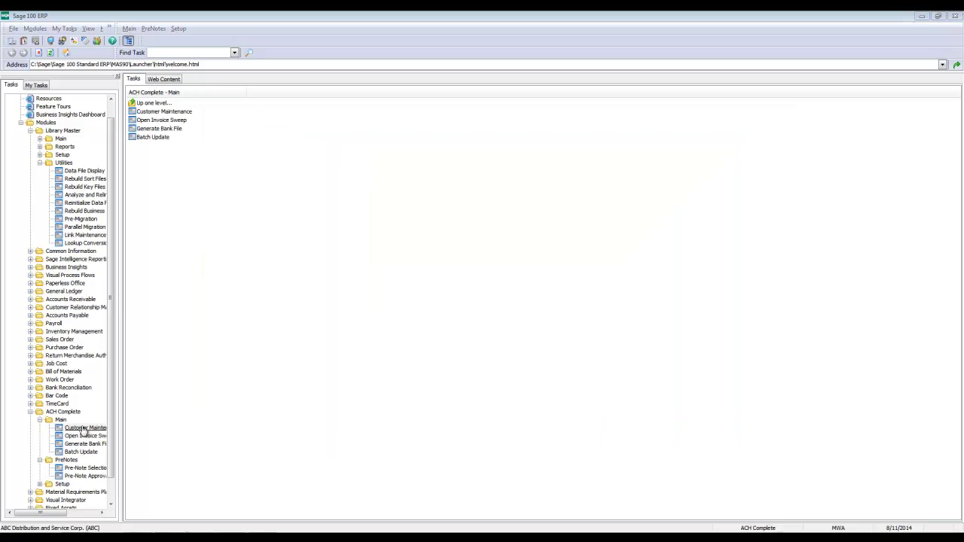
pyautogui.click(499, 228)
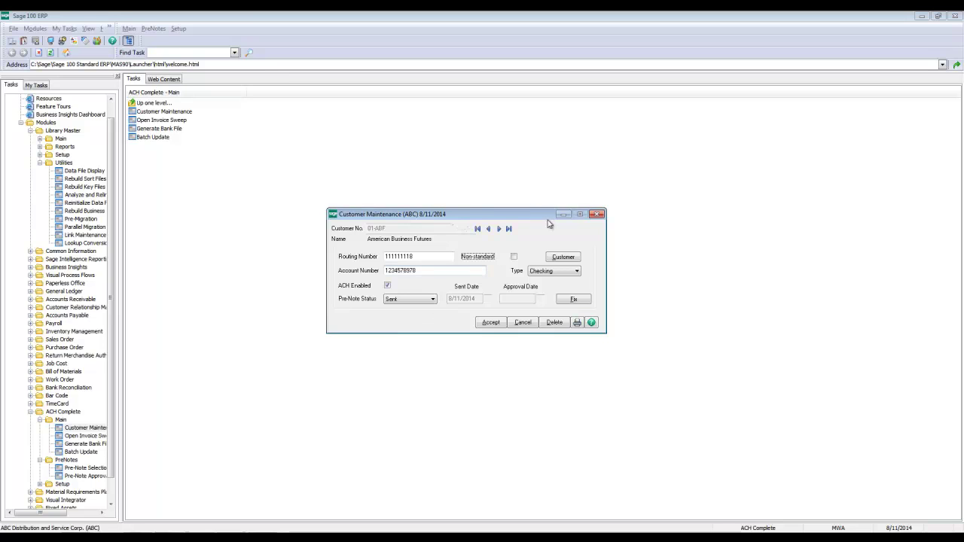
pyautogui.click(596, 214)
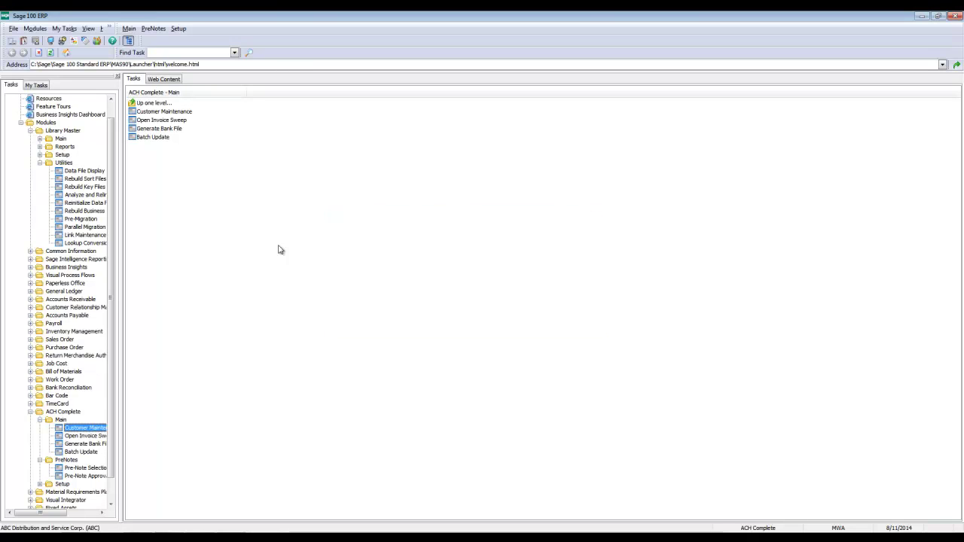
# Run Pre-Note Approval for customers whose pre-notes were sent on or before 8/11/2014.
pyautogui.doubleClick(82, 476)
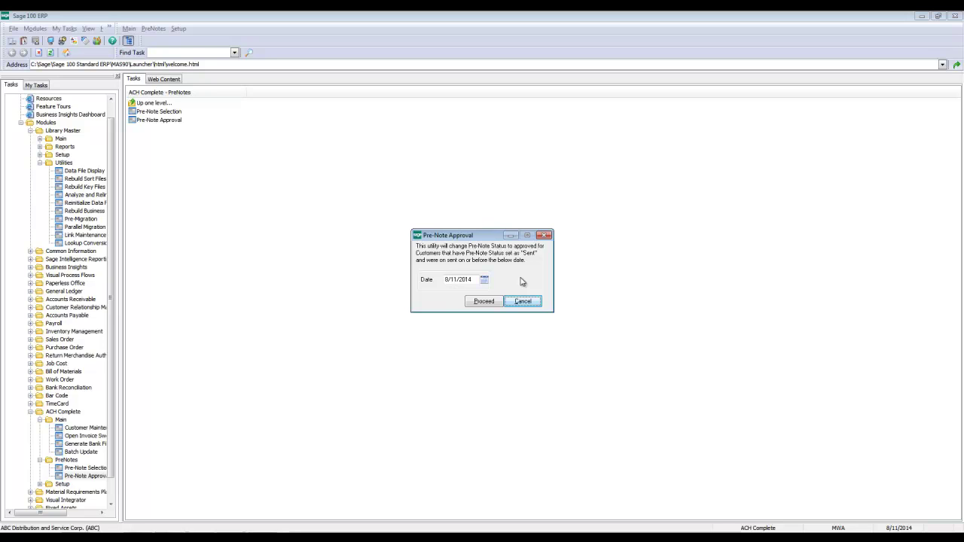
pyautogui.click(486, 301)
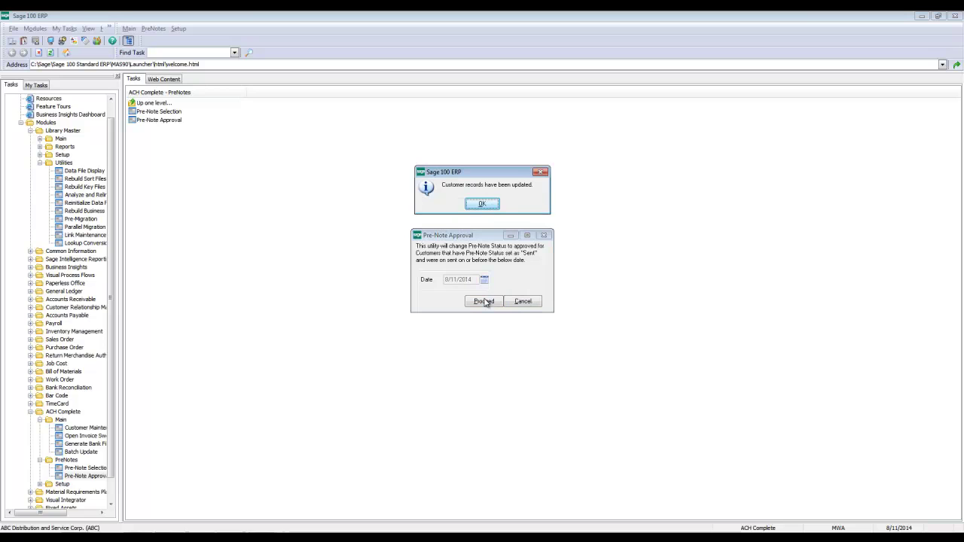
pyautogui.click(481, 205)
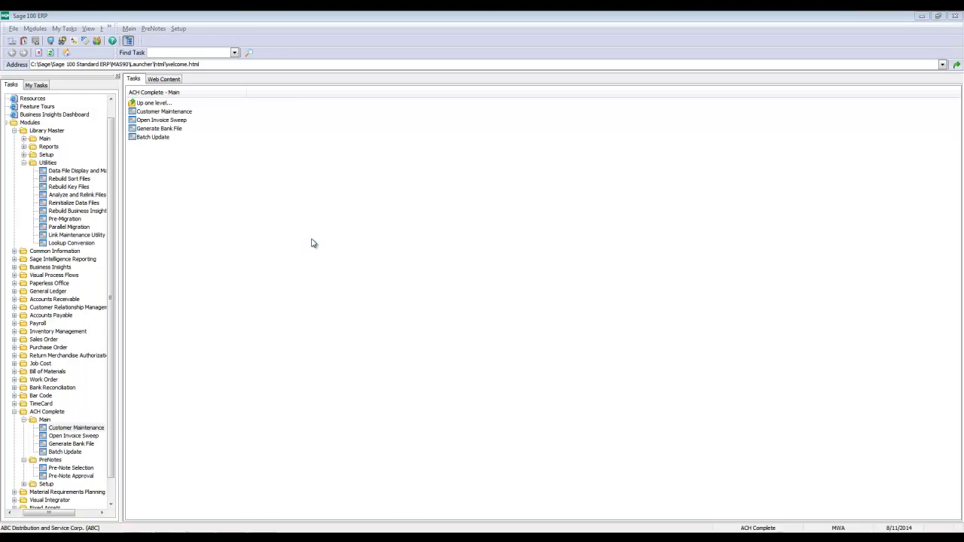
# Recheck American Business Futures' pre-note status and approval date in ACH Customer Maintenance, accept the record and close the window.
pyautogui.click(498, 229)
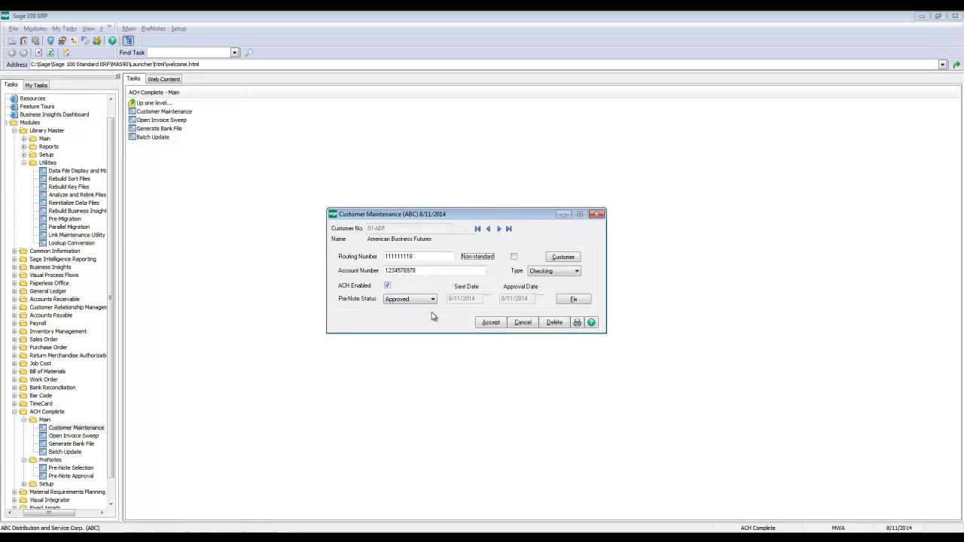
pyautogui.click(495, 323)
pyautogui.click(596, 214)
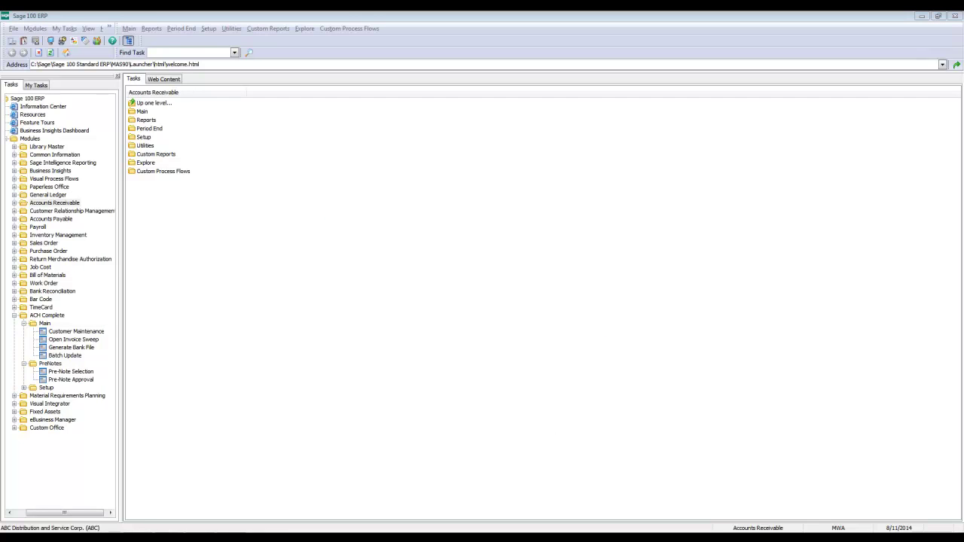
# Open Accounts Receivable's Invoice Data Entry and create a new invoice batch.
pyautogui.click(13, 203)
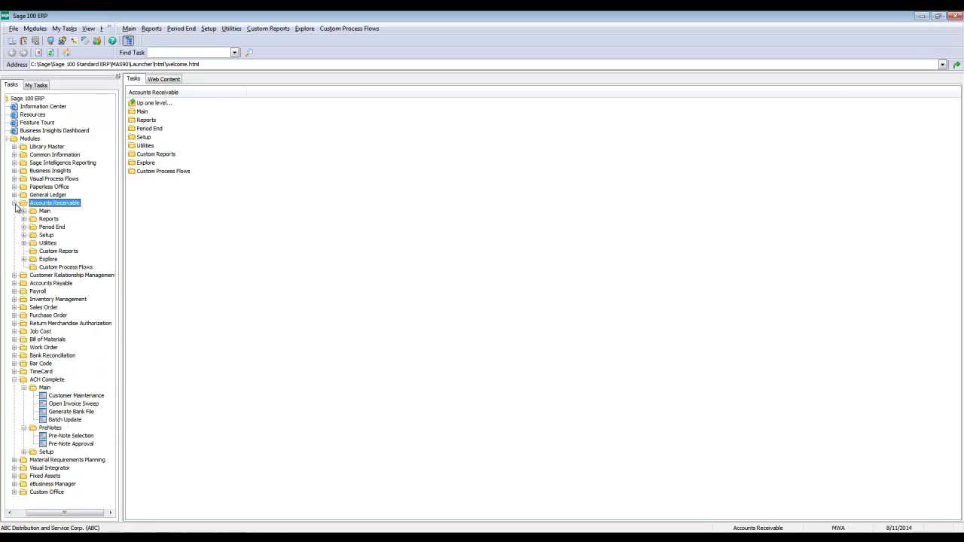
pyautogui.click(23, 211)
pyautogui.doubleClick(70, 260)
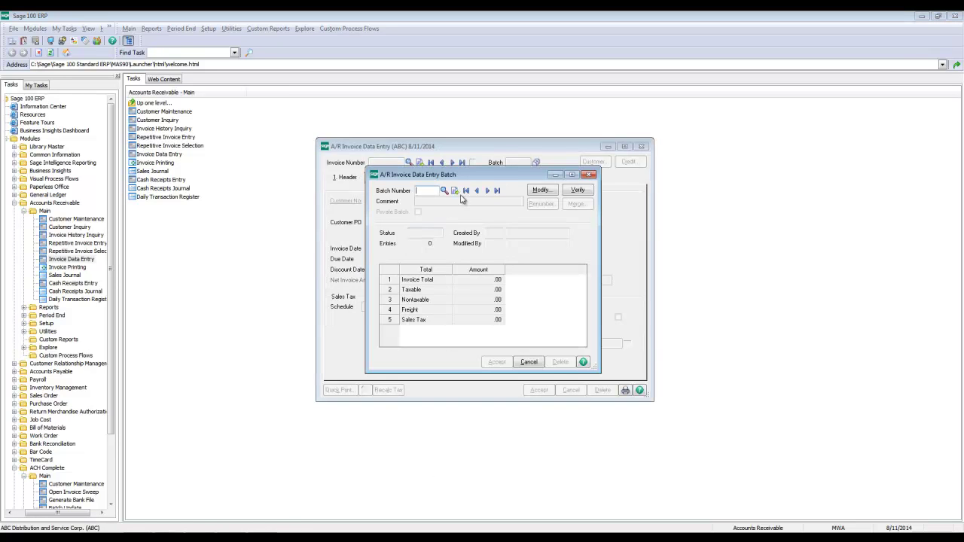
pyautogui.click(455, 190)
pyautogui.click(498, 362)
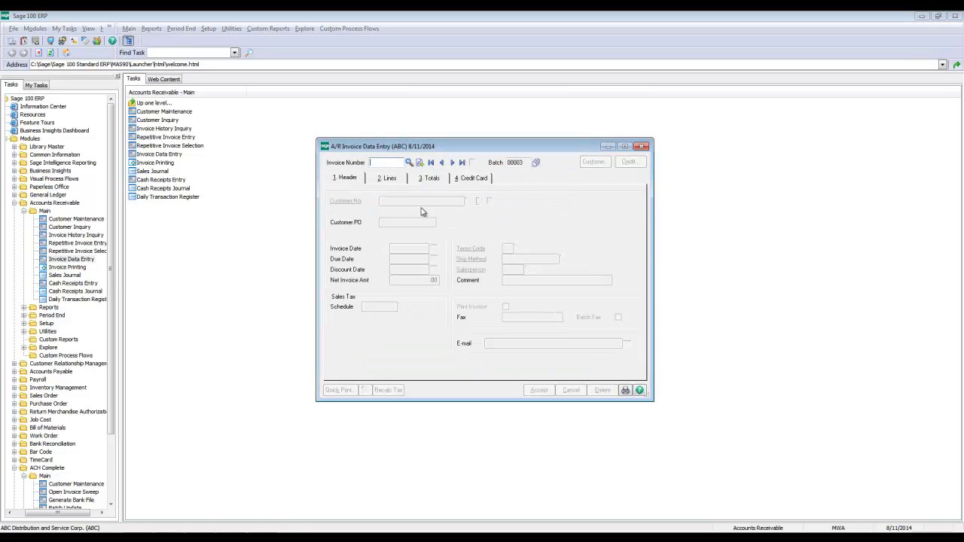
# Start an invoice with the next available number and select American Business Futures as its customer.
pyautogui.click(419, 162)
pyautogui.click(467, 201)
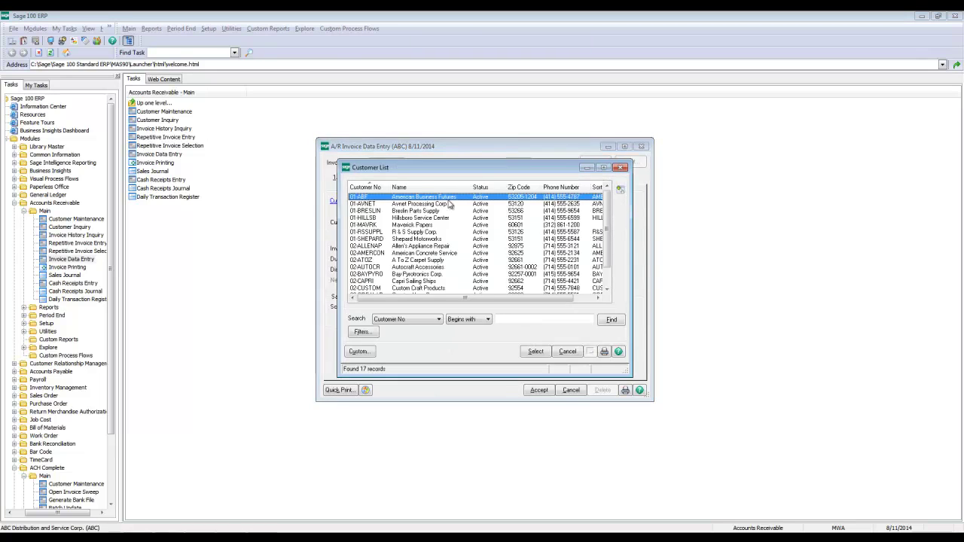
pyautogui.doubleClick(407, 198)
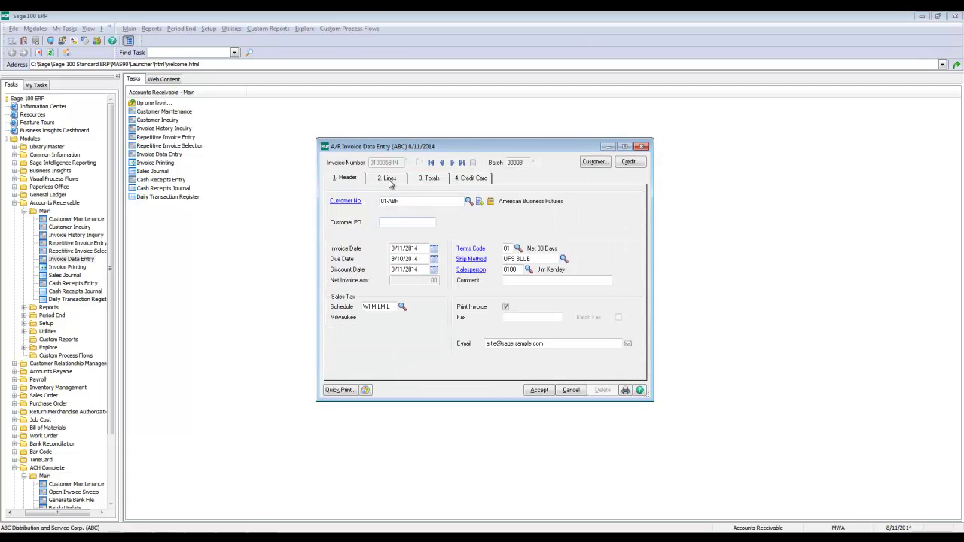
# Add an invoice line for item WIDGET with quantity 1, accept the invoice and close the invoice entry window.
pyautogui.click(389, 181)
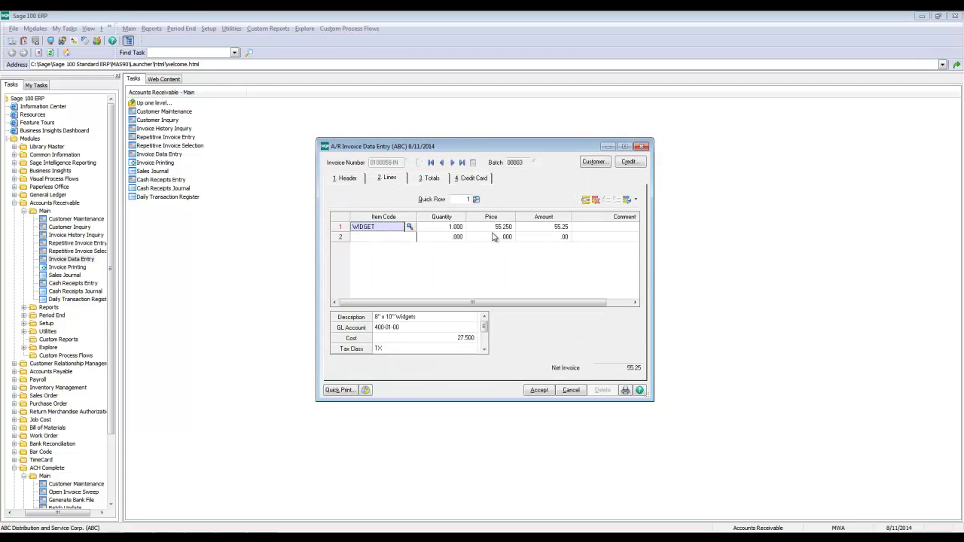
pyautogui.click(546, 392)
pyautogui.click(537, 391)
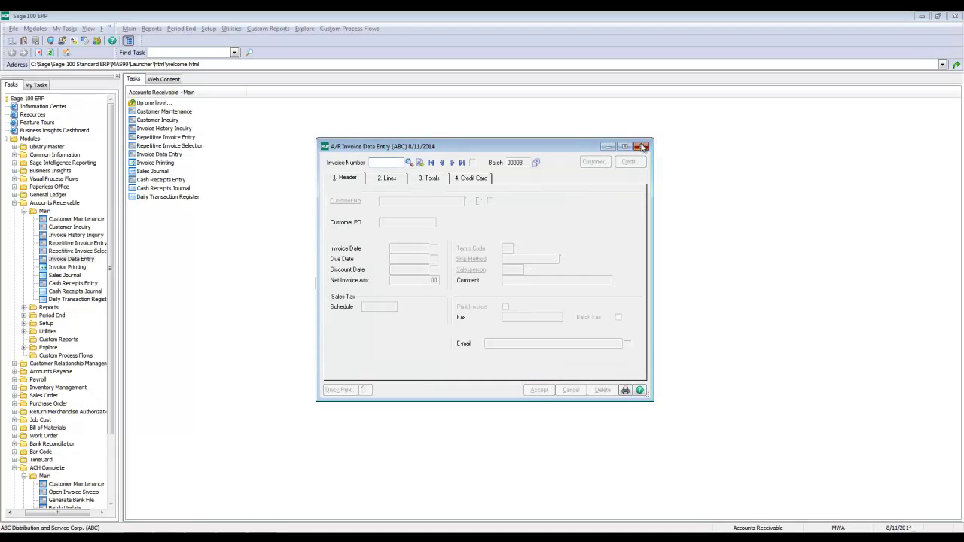
pyautogui.click(643, 147)
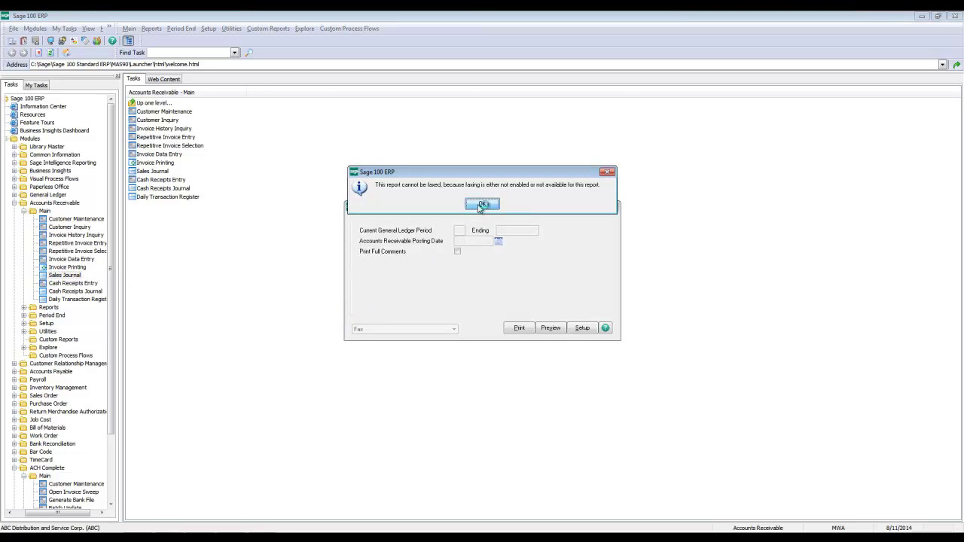
# Preview the Accounts Receivable Sales Journal for batch 00003 with posting date 8/11/2014, including its Recap By Division, and close both previews.
pyautogui.click(482, 206)
pyautogui.click(404, 223)
pyautogui.click(582, 347)
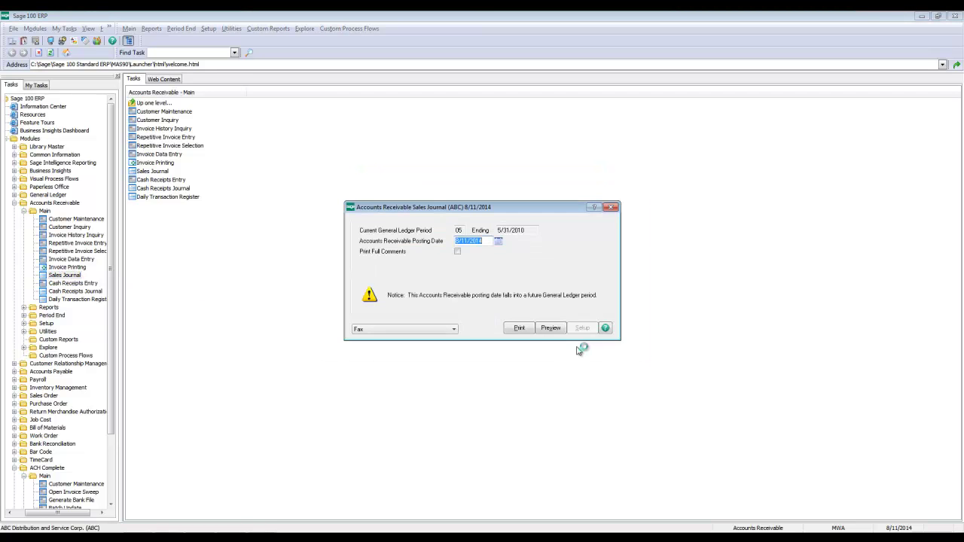
pyautogui.click(556, 329)
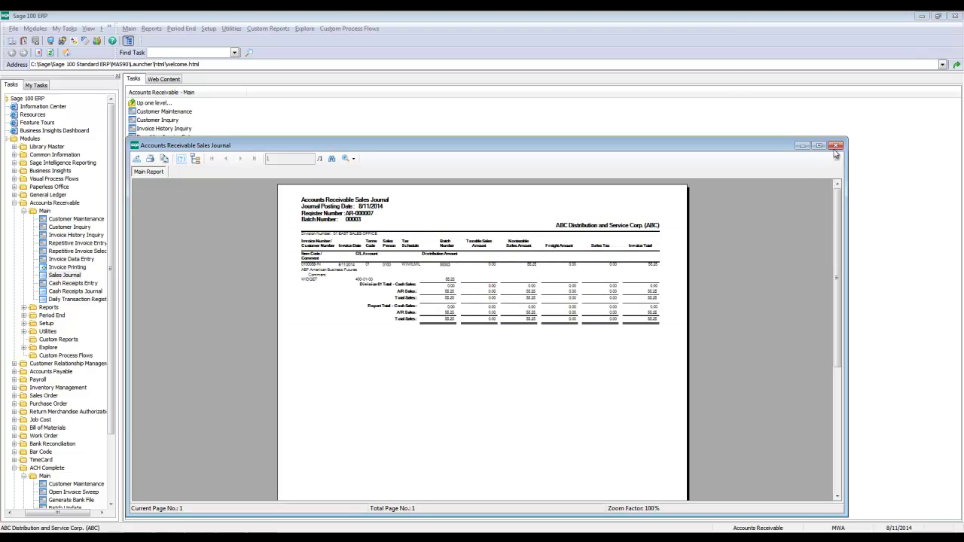
pyautogui.click(837, 146)
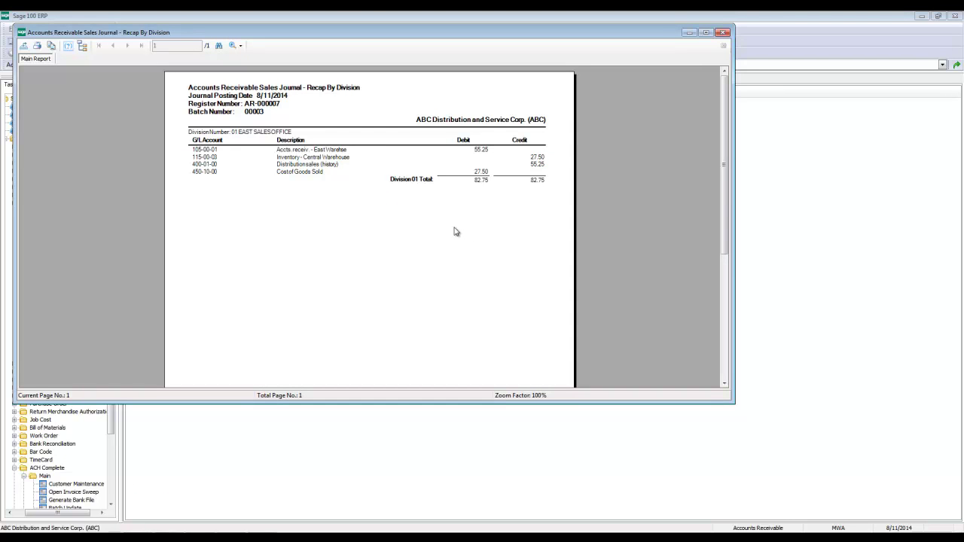
pyautogui.click(724, 33)
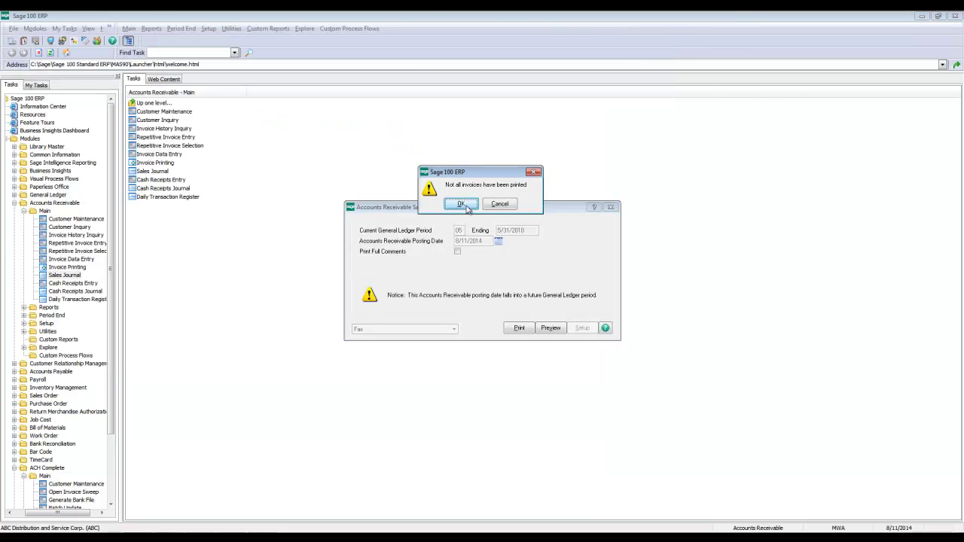
# Update the Accounts Receivable Sales Journal despite unprinted invoices, without printing the Gross Profit Journal or the Daily Transaction Register.
pyautogui.click(461, 205)
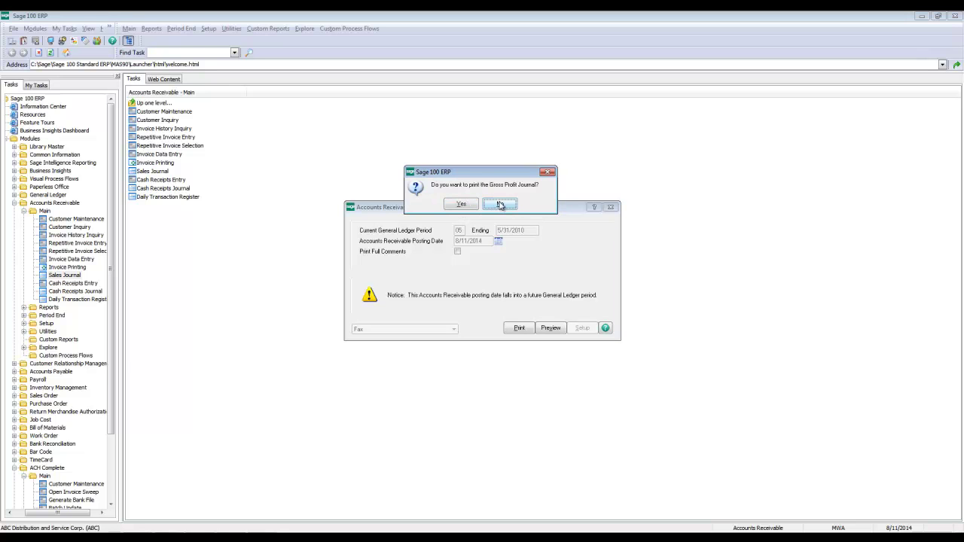
pyautogui.click(500, 205)
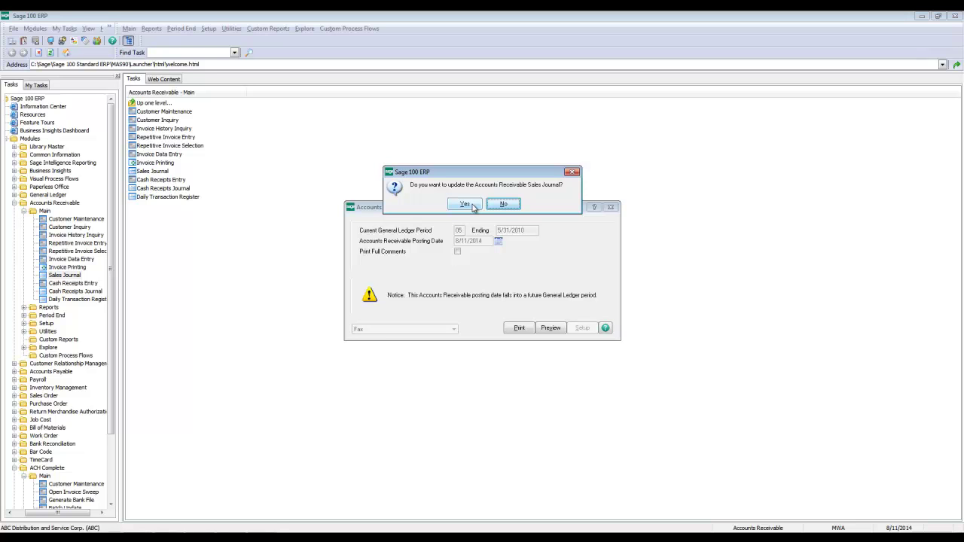
pyautogui.click(465, 204)
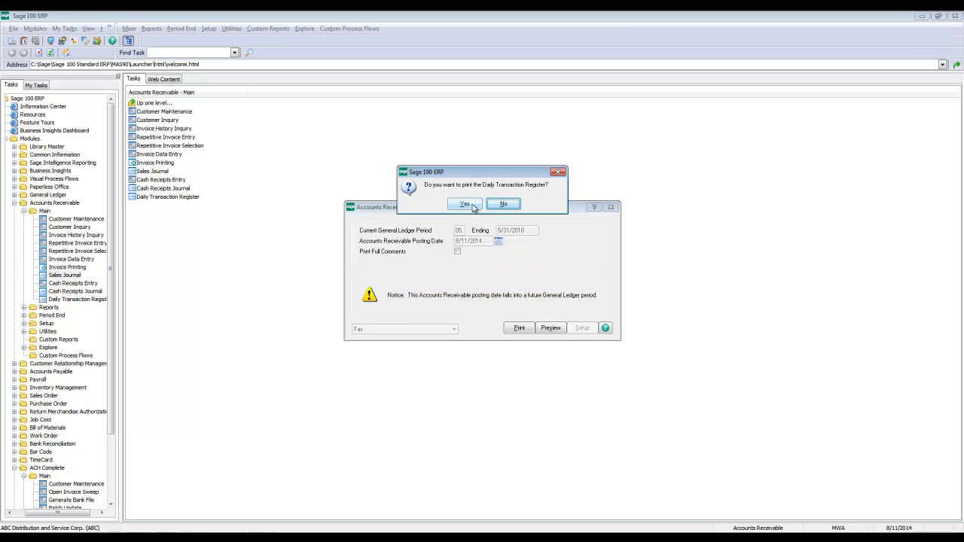
pyautogui.click(503, 204)
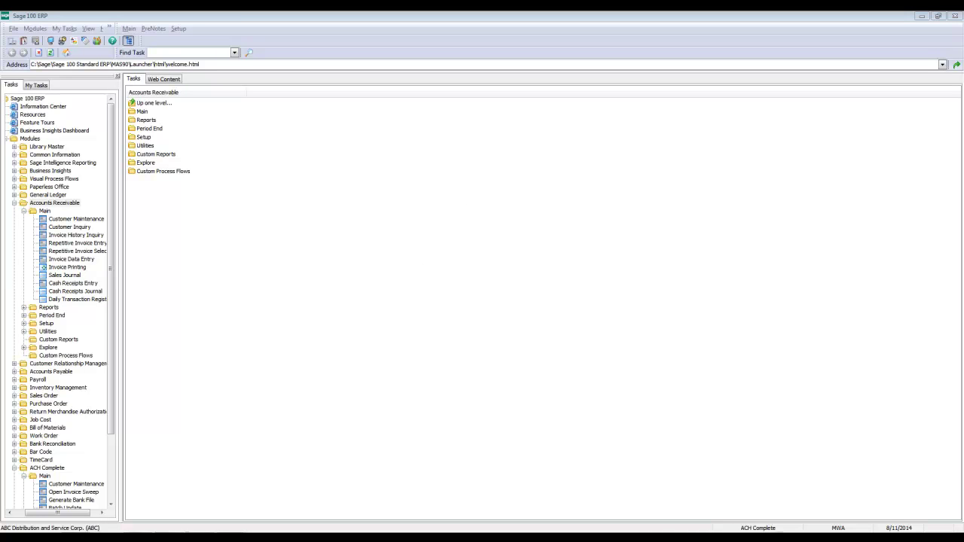
# Run ACH Complete's Open Invoice Sweep limited to customer American Business Futures, keeping all due dates, invoice numbers and terms codes.
pyautogui.click(14, 203)
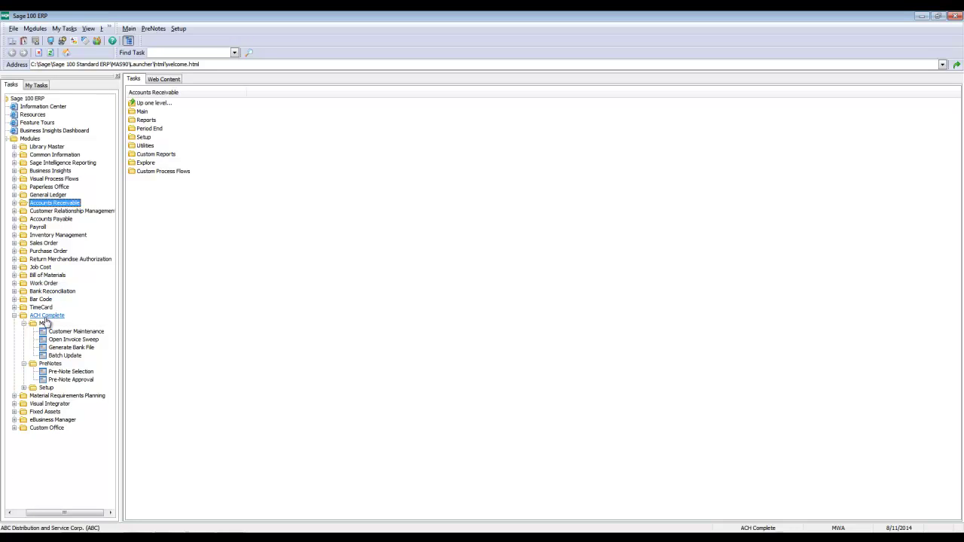
pyautogui.click(54, 340)
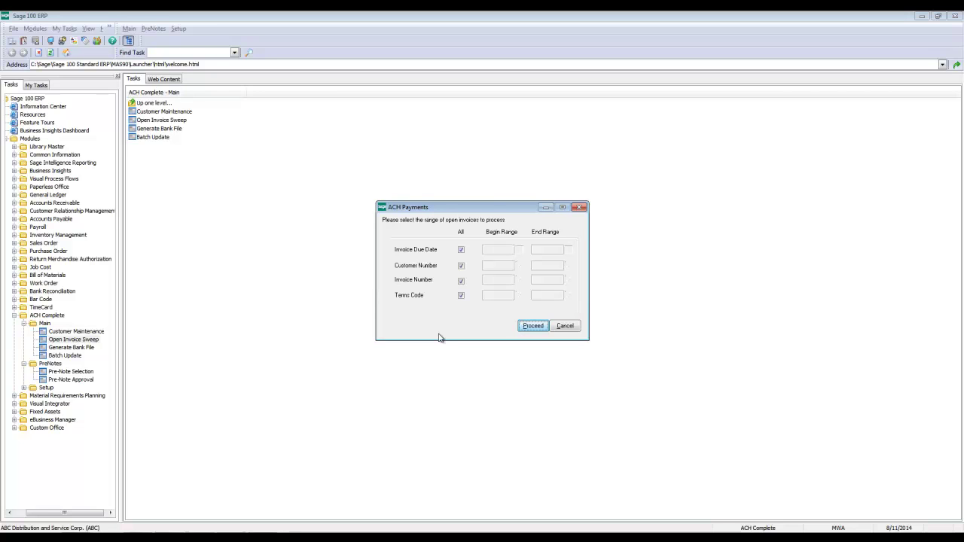
pyautogui.click(461, 266)
pyautogui.click(519, 265)
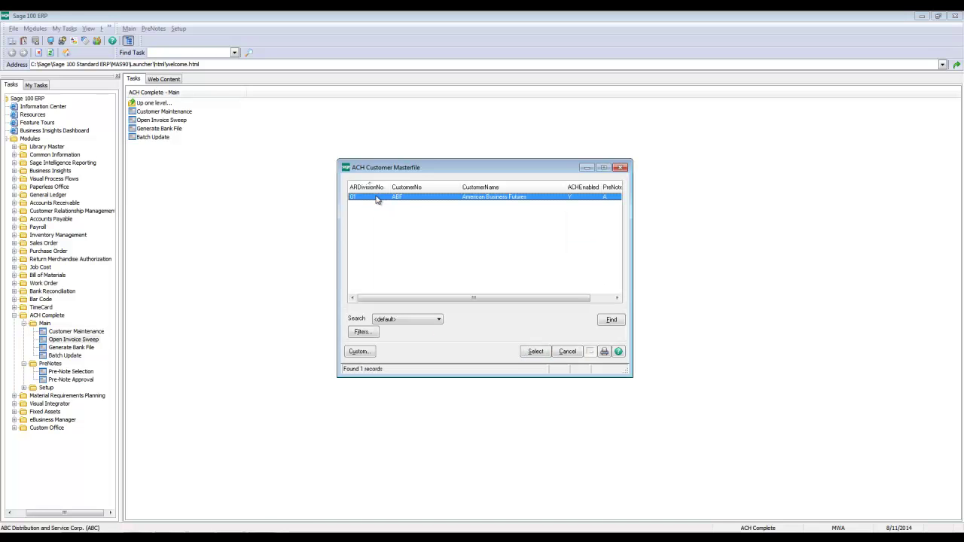
pyautogui.click(534, 354)
pyautogui.click(528, 328)
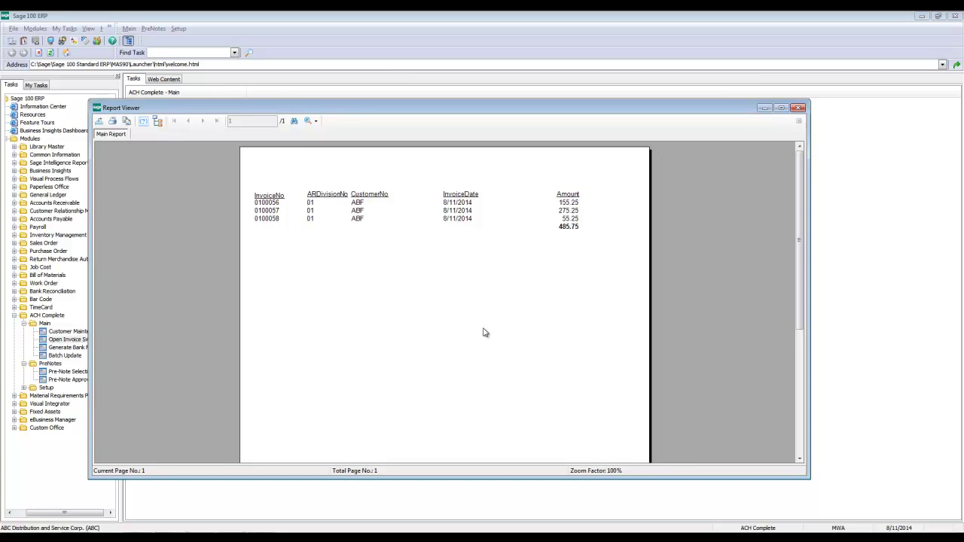
# Close the swept invoices report and create the ACH payment batch.
pyautogui.click(798, 108)
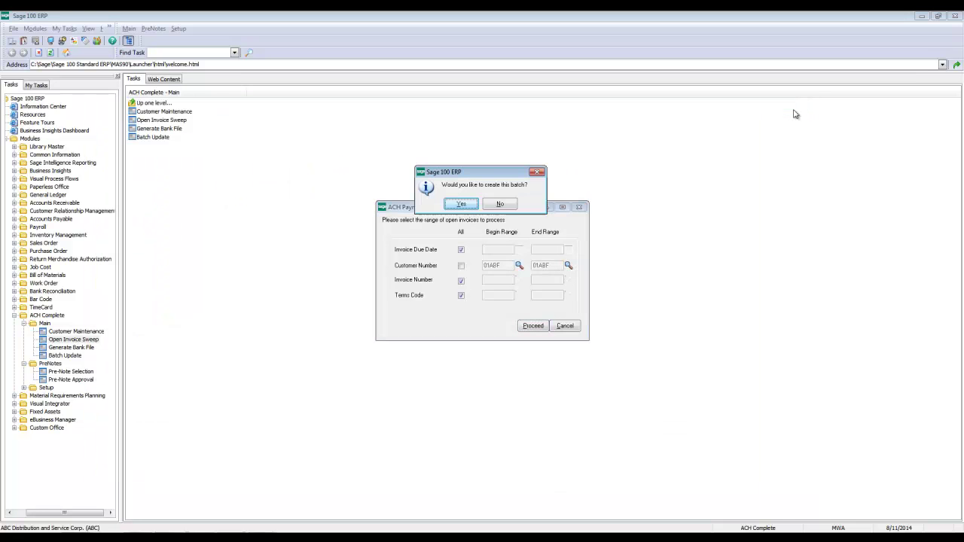
pyautogui.click(463, 204)
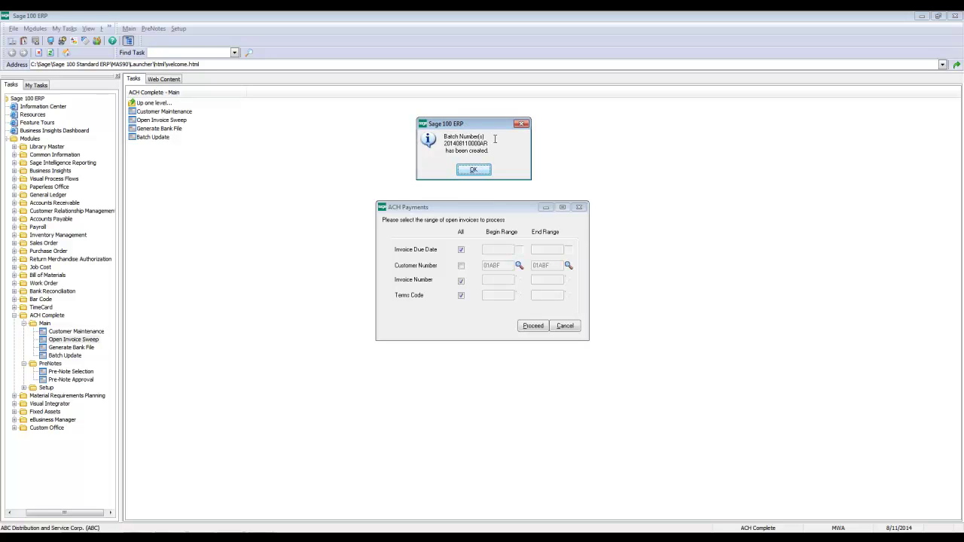
pyautogui.click(466, 170)
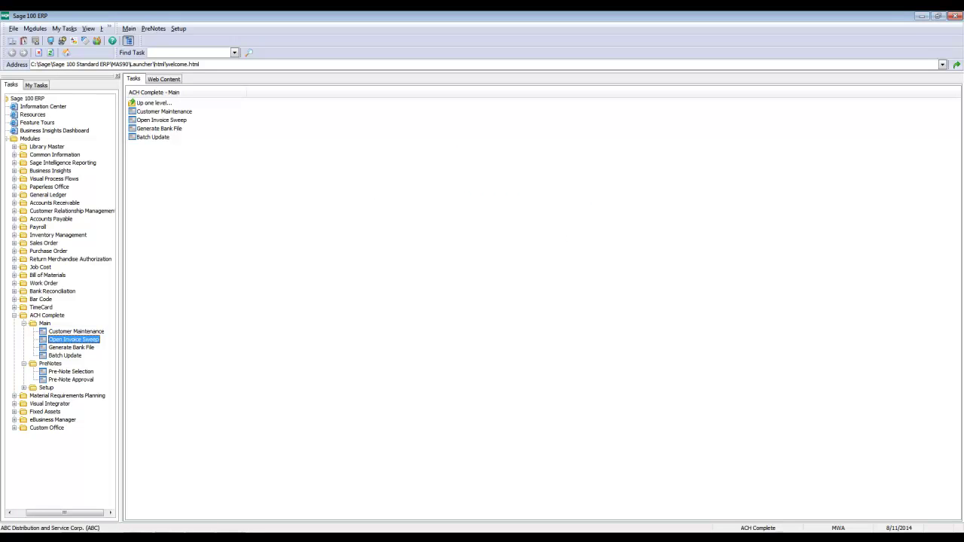
pyautogui.click(75, 348)
pyautogui.doubleClick(79, 350)
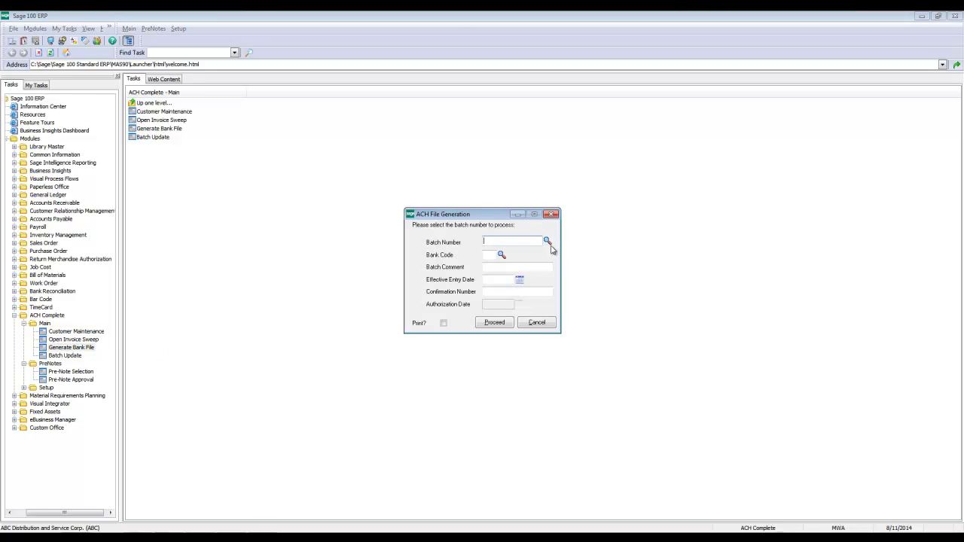
pyautogui.click(548, 241)
pyautogui.doubleClick(398, 196)
pyautogui.click(502, 254)
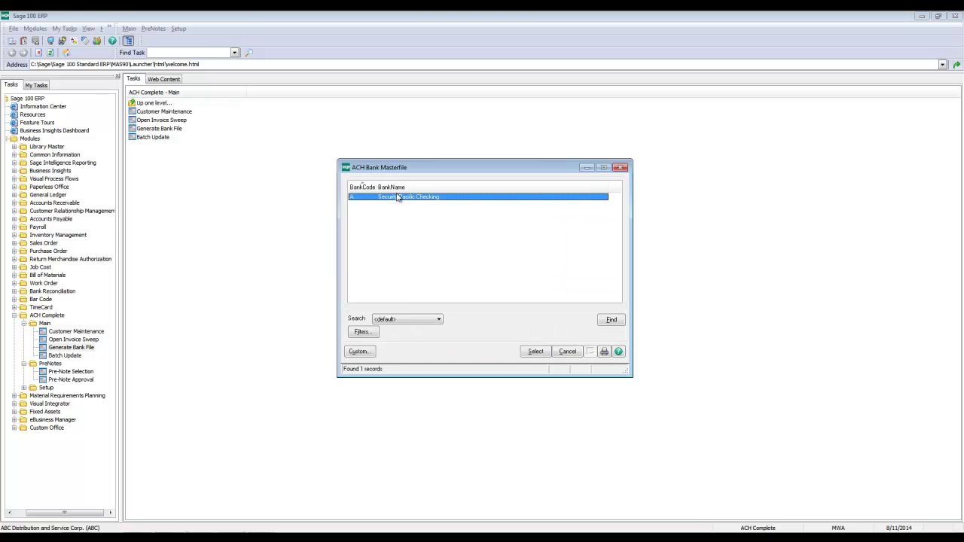
pyautogui.doubleClick(400, 198)
# Set the batch comment to Demo and the effective entry date to 8/11/2014, and enter the confirmation number.
pyautogui.write('Demo')
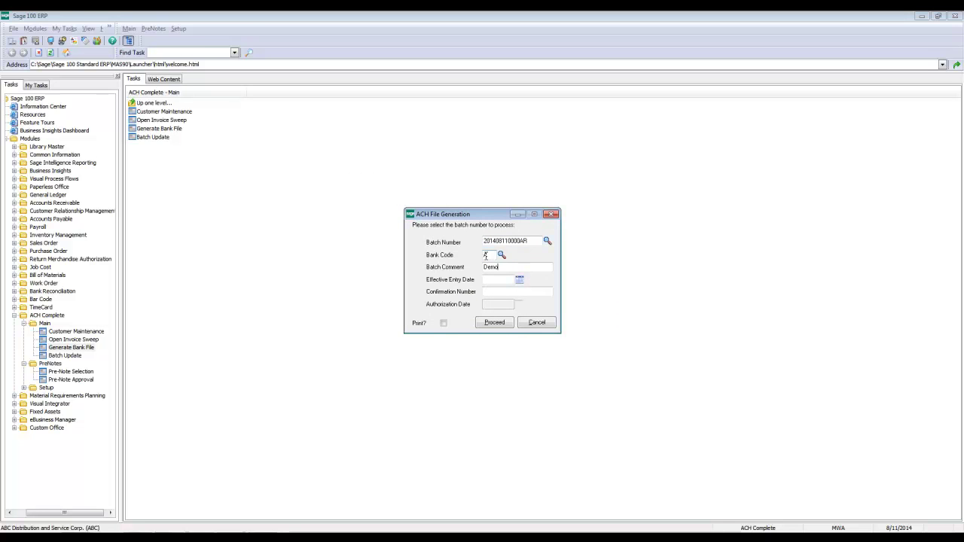
pyautogui.press('Tab')
pyautogui.click(519, 279)
pyautogui.doubleClick(510, 350)
pyautogui.write('12345')
pyautogui.press('Tab')
# Generate the bank file with printing enabled, review the ACH Sweep Transaction Report, and close it.
pyautogui.click(444, 325)
pyautogui.click(482, 327)
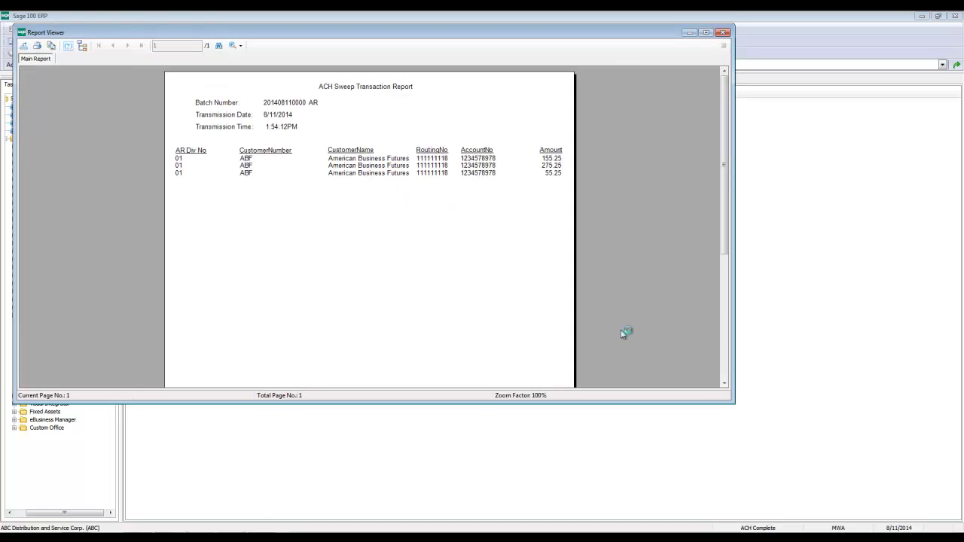
pyautogui.click(539, 166)
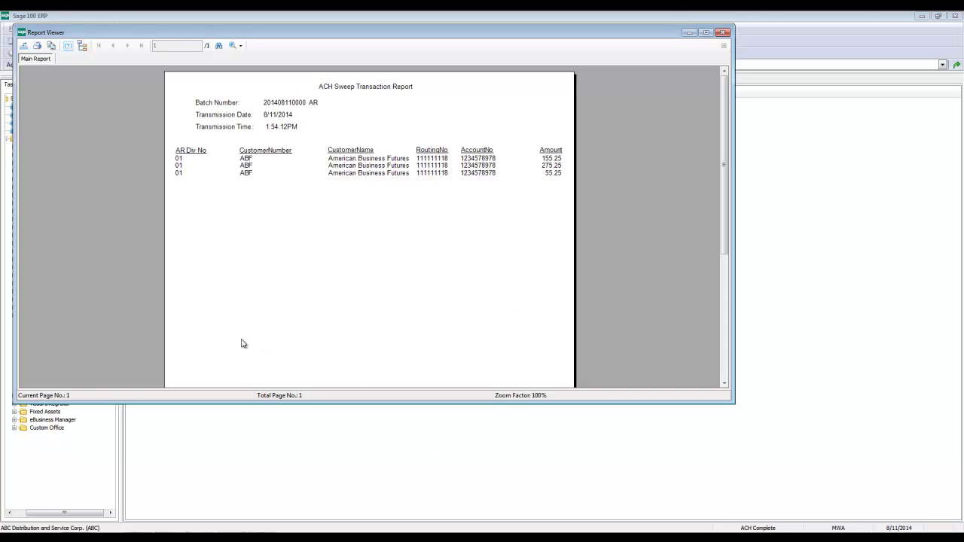
pyautogui.click(722, 32)
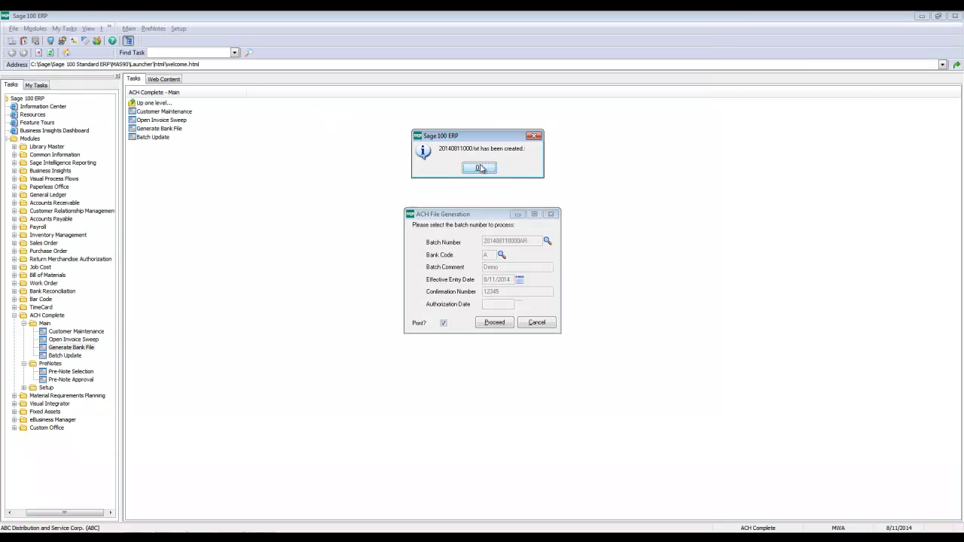
pyautogui.click(480, 168)
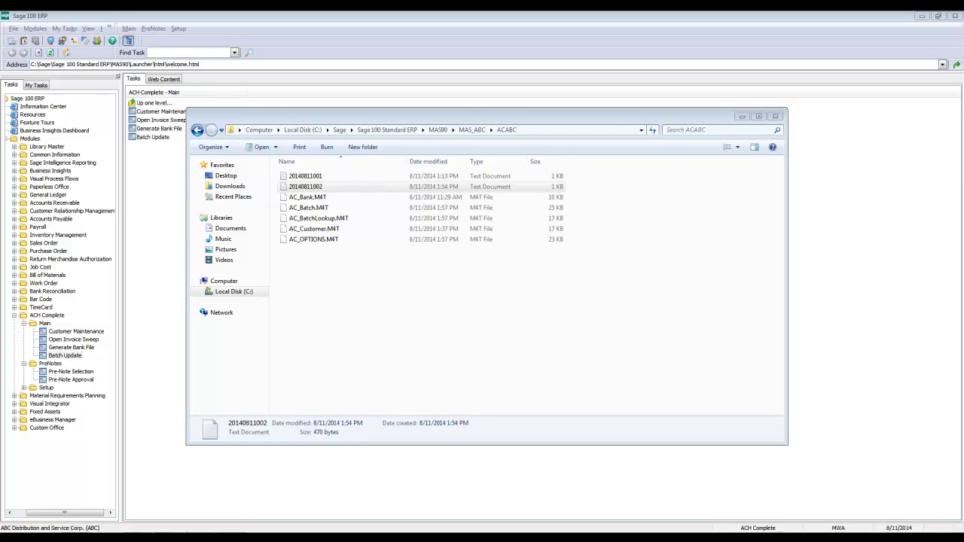
pyautogui.click(324, 188)
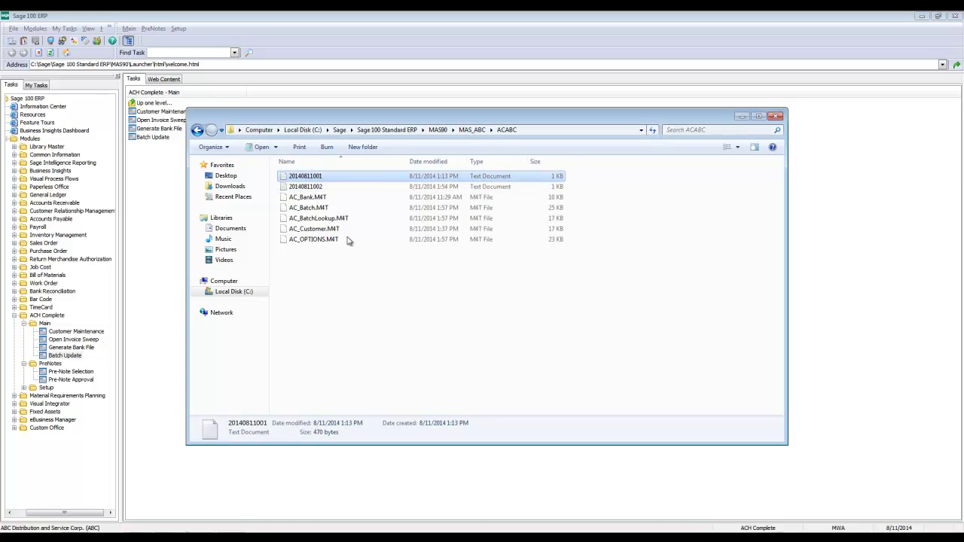
pyautogui.click(324, 187)
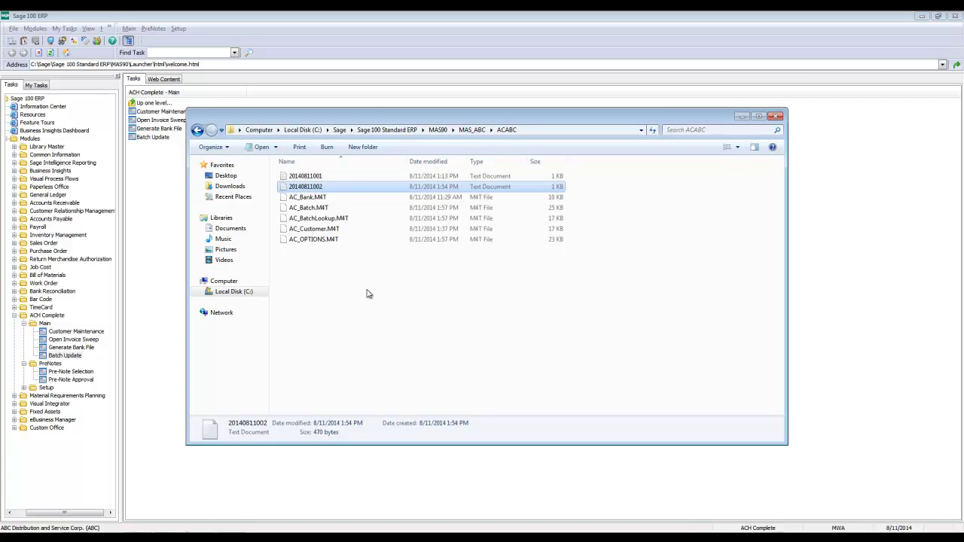
pyautogui.click(337, 177)
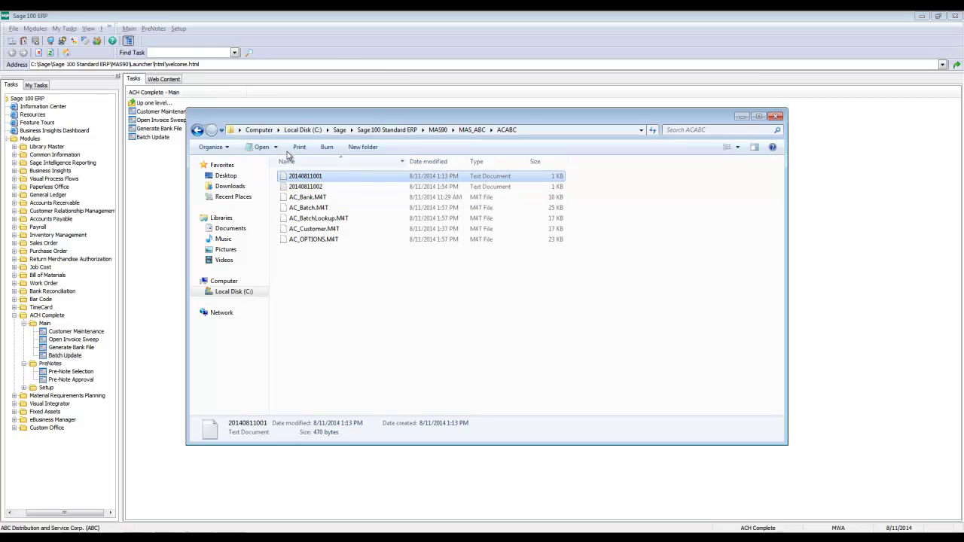
pyautogui.click(312, 188)
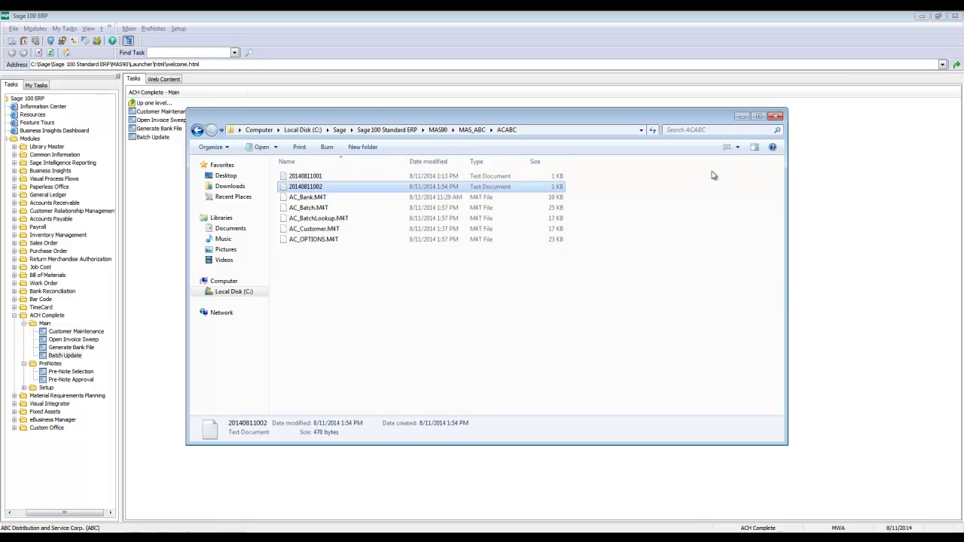
pyautogui.click(776, 116)
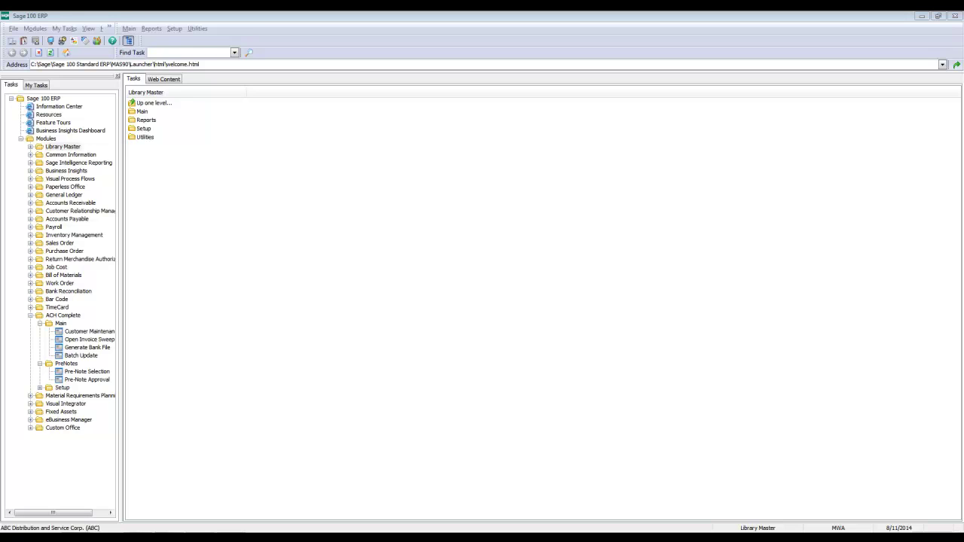
pyautogui.click(90, 358)
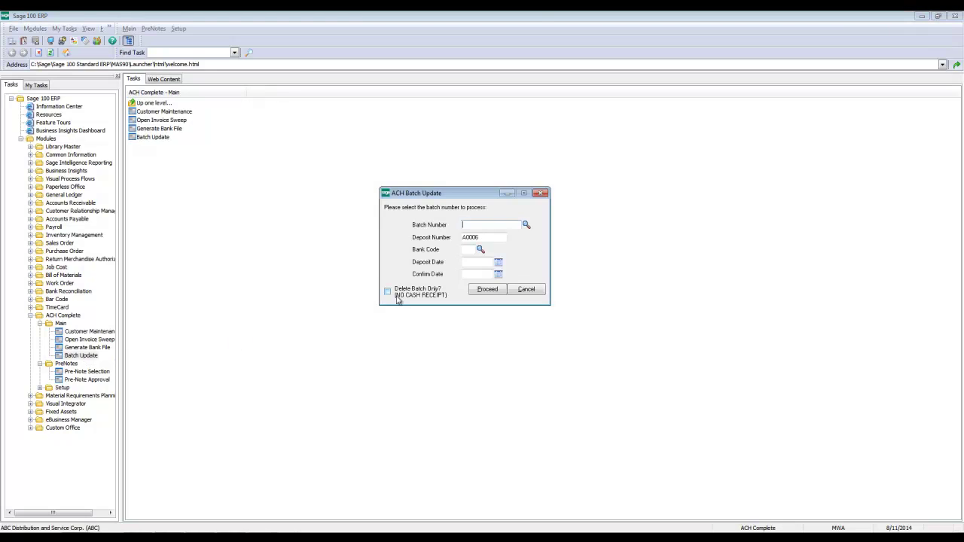
pyautogui.click(526, 225)
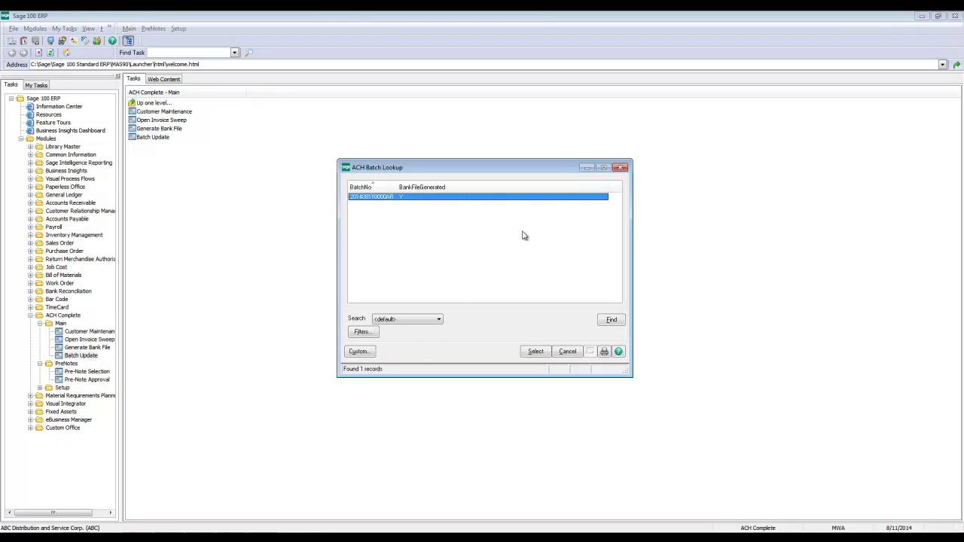
pyautogui.doubleClick(420, 197)
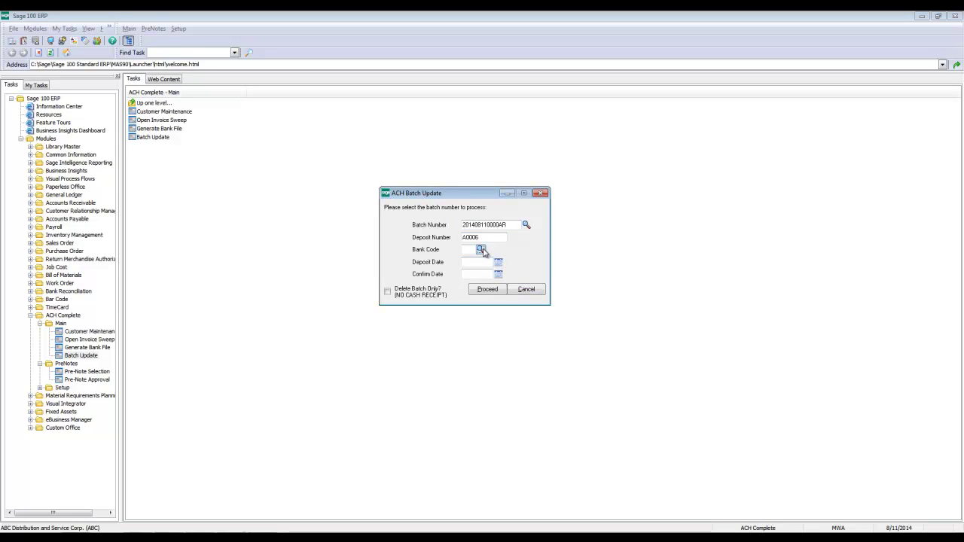
pyautogui.click(484, 252)
pyautogui.doubleClick(399, 198)
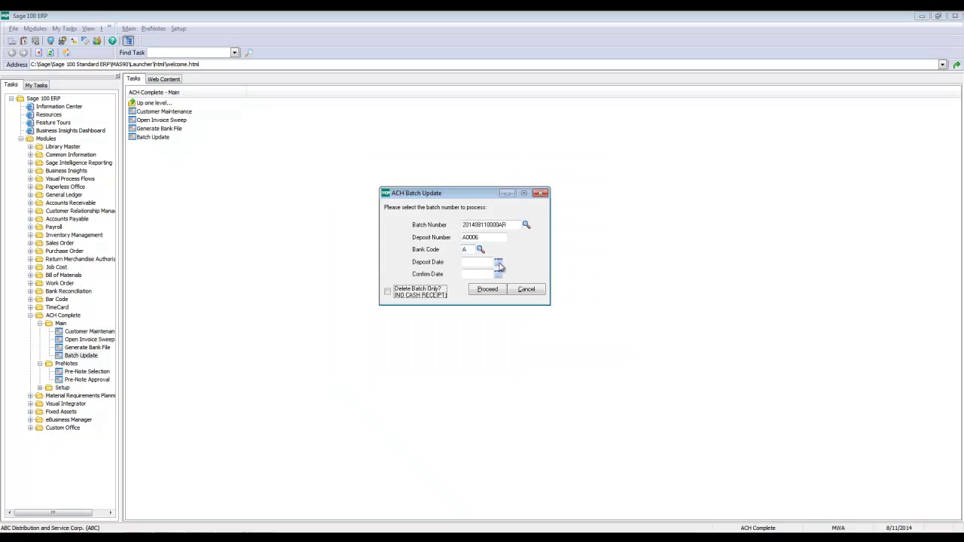
# Set both the deposit date and the confirm date of the batch update to 8/12/2014.
pyautogui.click(498, 262)
pyautogui.doubleClick(500, 332)
pyautogui.click(498, 275)
pyautogui.doubleClick(500, 332)
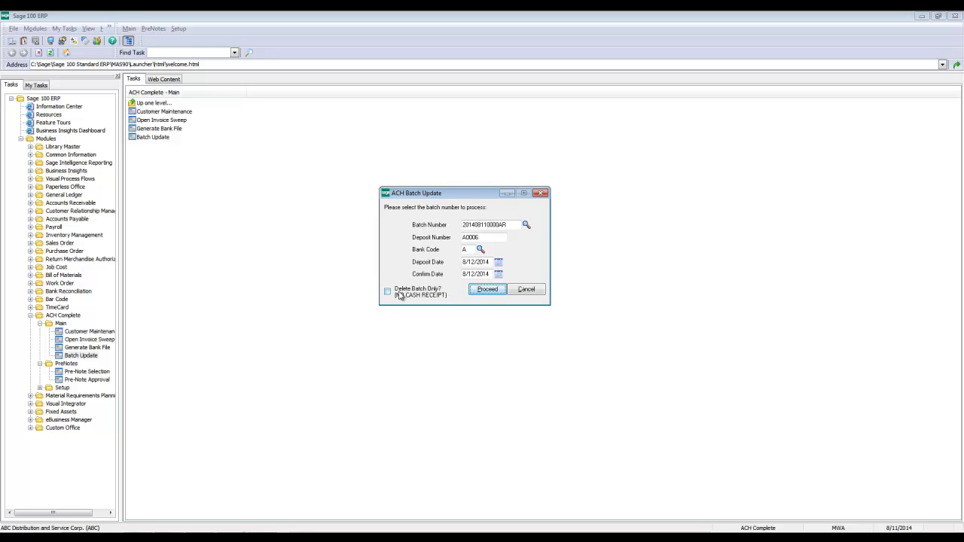
# Process the ACH batch update to turn the batch into a cash receipts deposit.
pyautogui.click(488, 290)
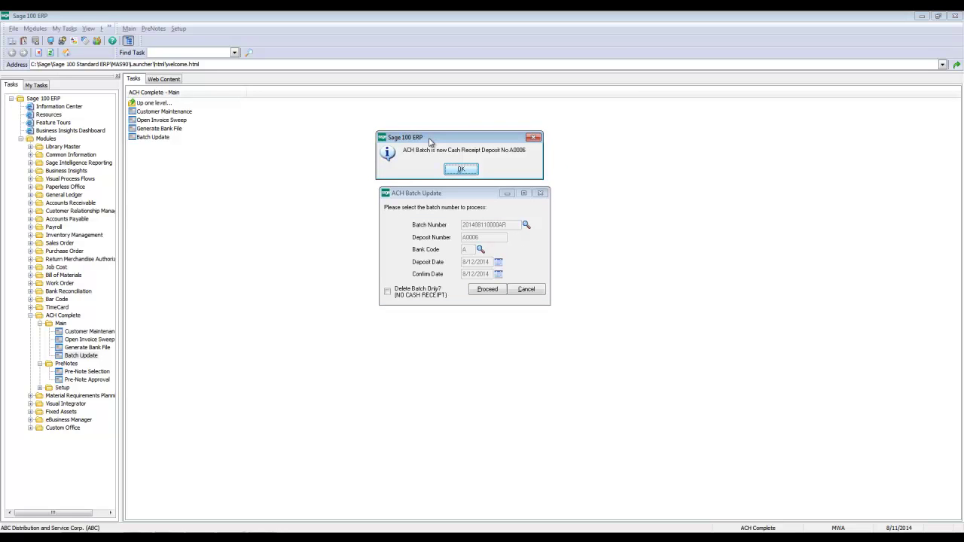
pyautogui.click(461, 168)
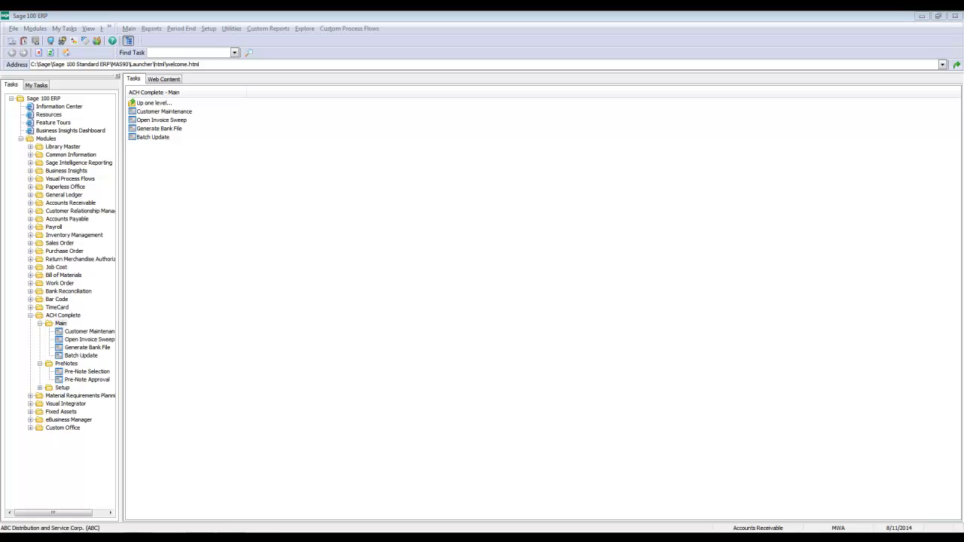
# Open Cash Receipts Entry in Accounts Receivable and load the ACH batch.
pyautogui.click(30, 316)
pyautogui.doubleClick(64, 203)
pyautogui.doubleClick(60, 212)
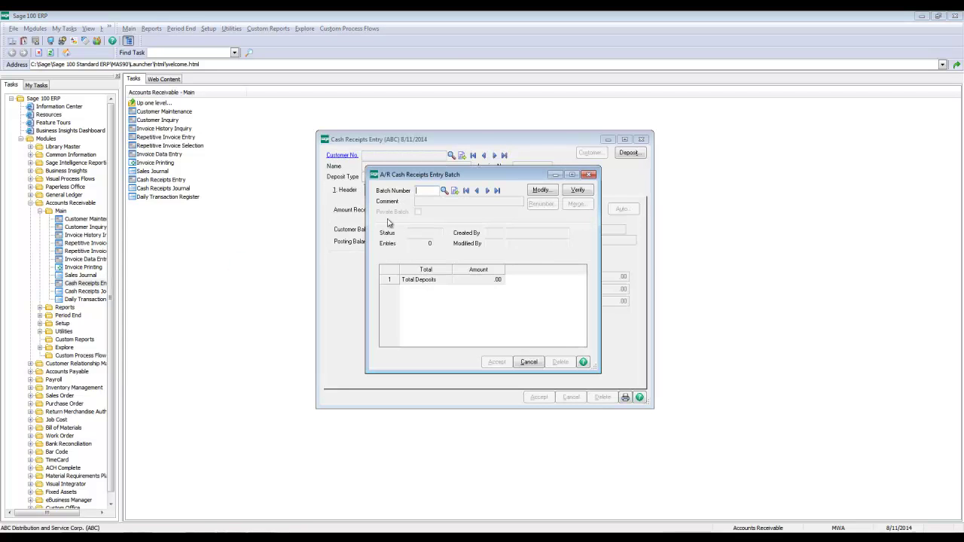
pyautogui.click(447, 193)
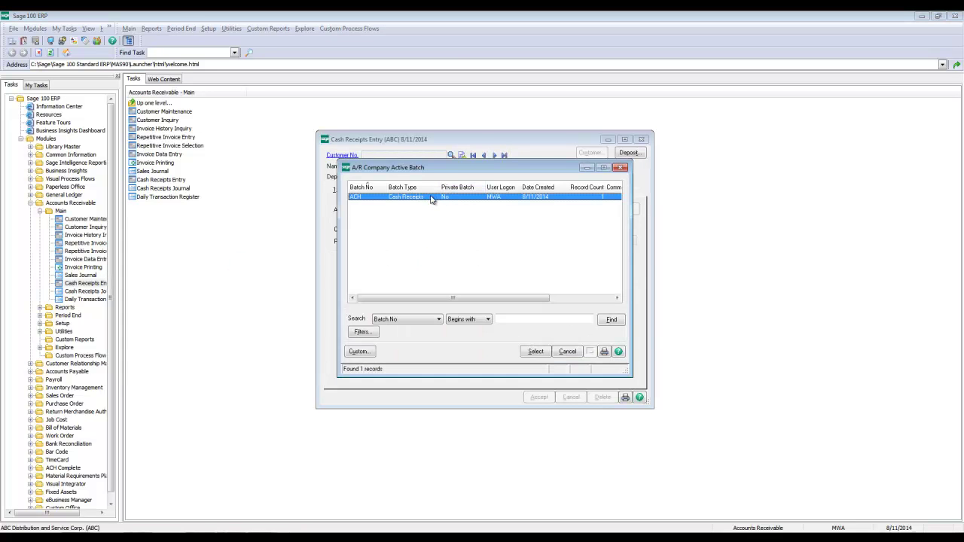
pyautogui.doubleClick(433, 199)
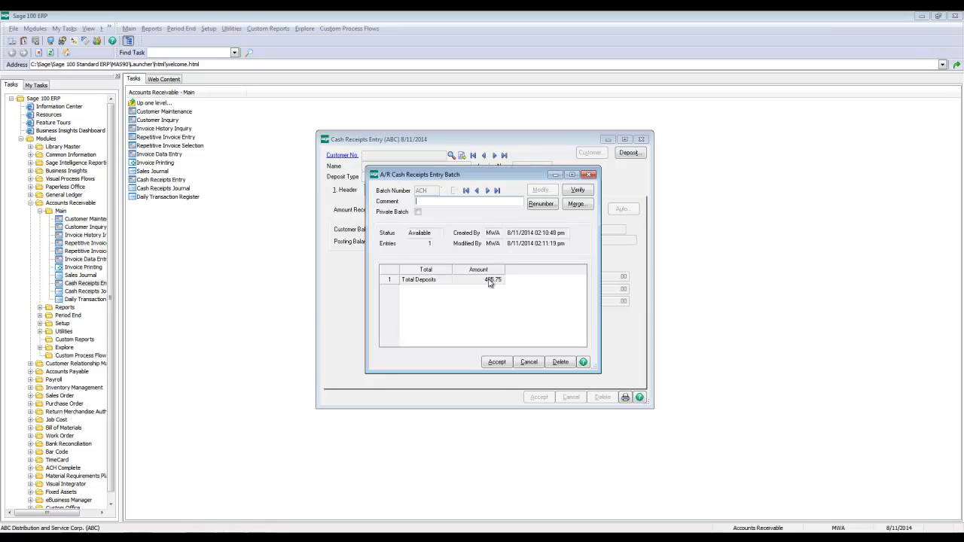
pyautogui.click(497, 361)
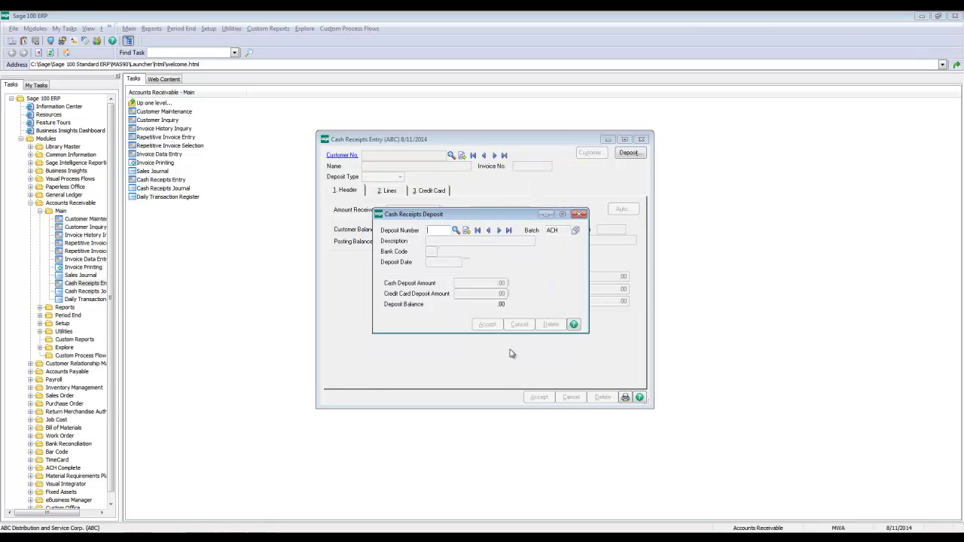
# Select and accept deposit A0006 for the cash receipts entry.
pyautogui.click(457, 231)
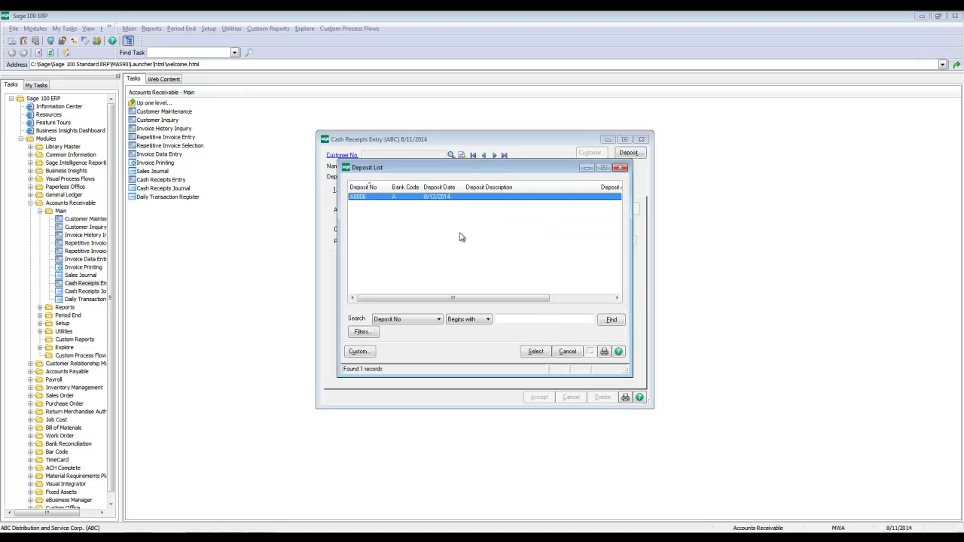
pyautogui.doubleClick(383, 197)
pyautogui.click(474, 329)
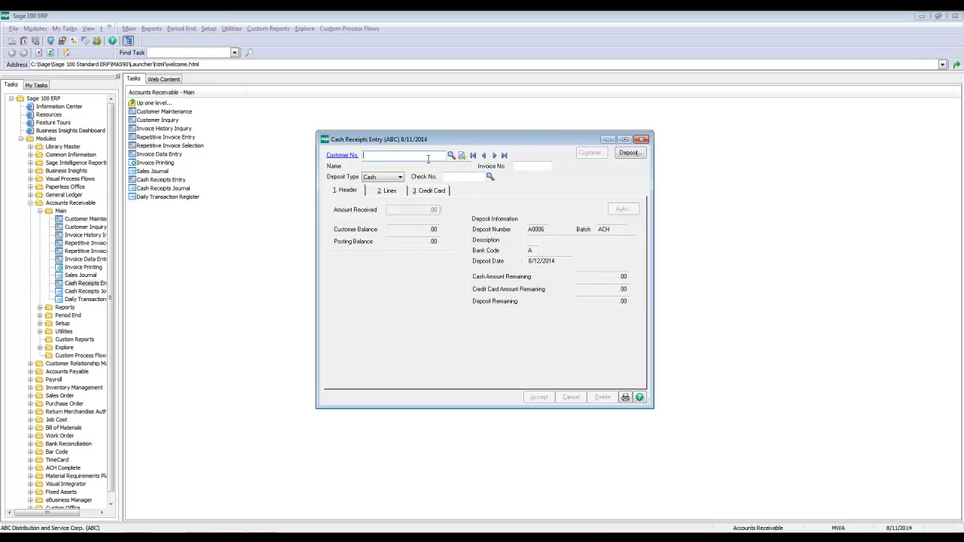
# Review the deposit's receipts, including the invoice lines for American Business Futures, and close Cash Receipts Entry.
pyautogui.click(494, 156)
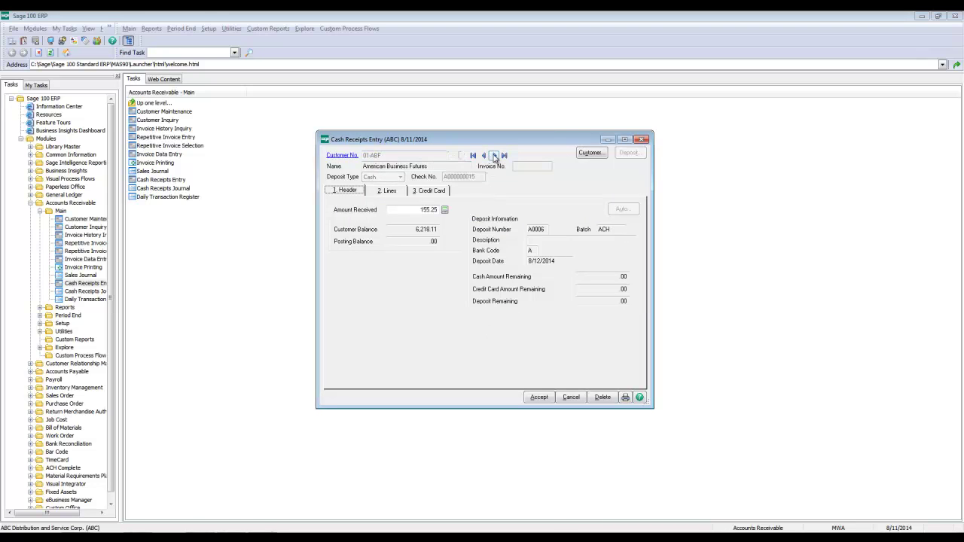
pyautogui.click(385, 192)
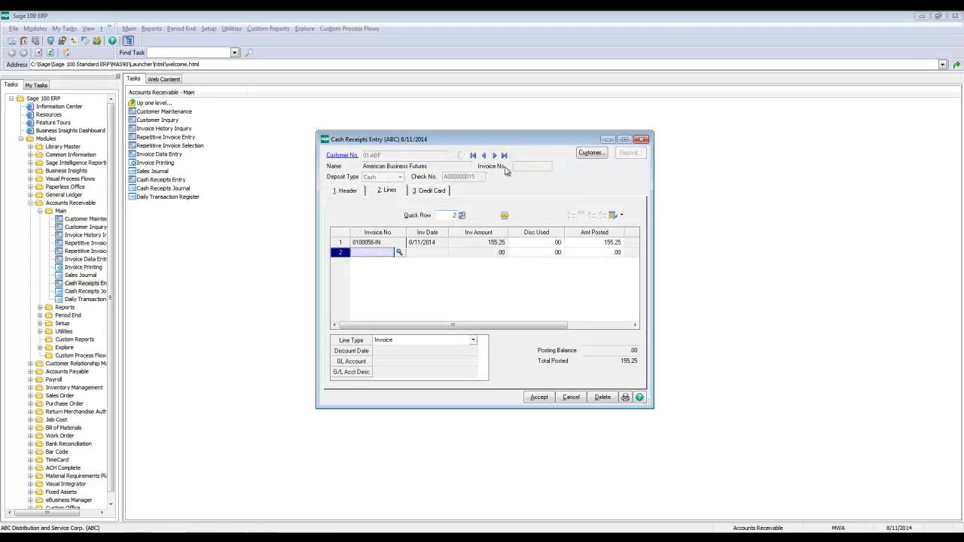
pyautogui.click(495, 155)
pyautogui.click(494, 155)
pyautogui.click(538, 397)
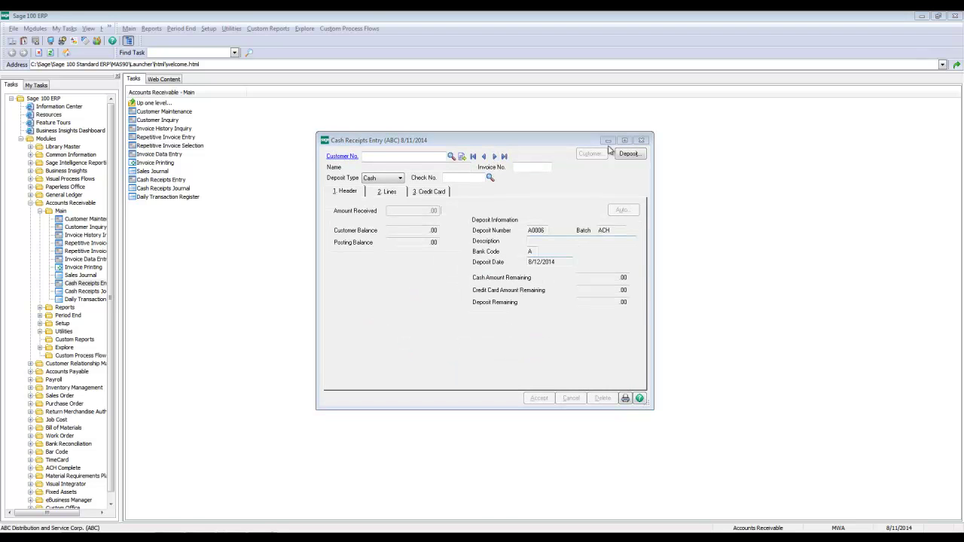
pyautogui.click(641, 140)
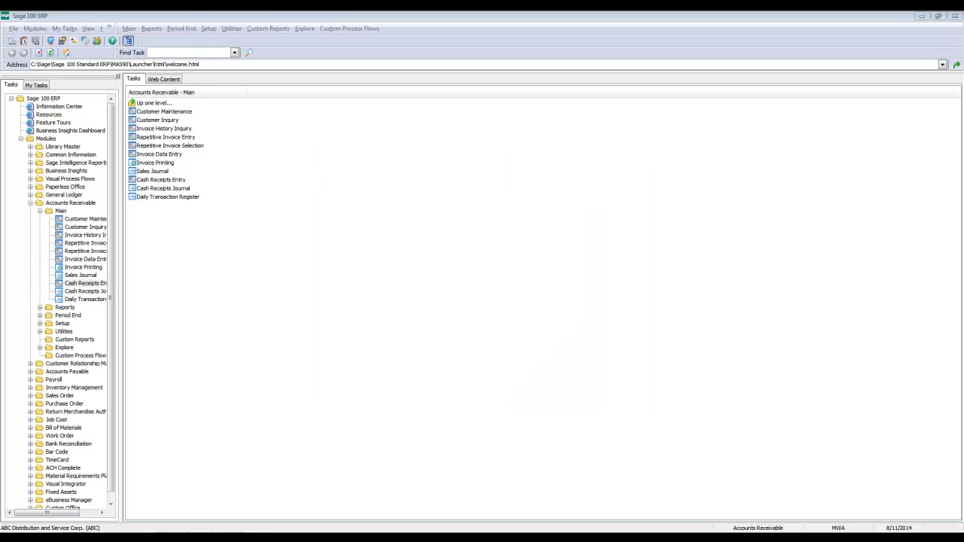